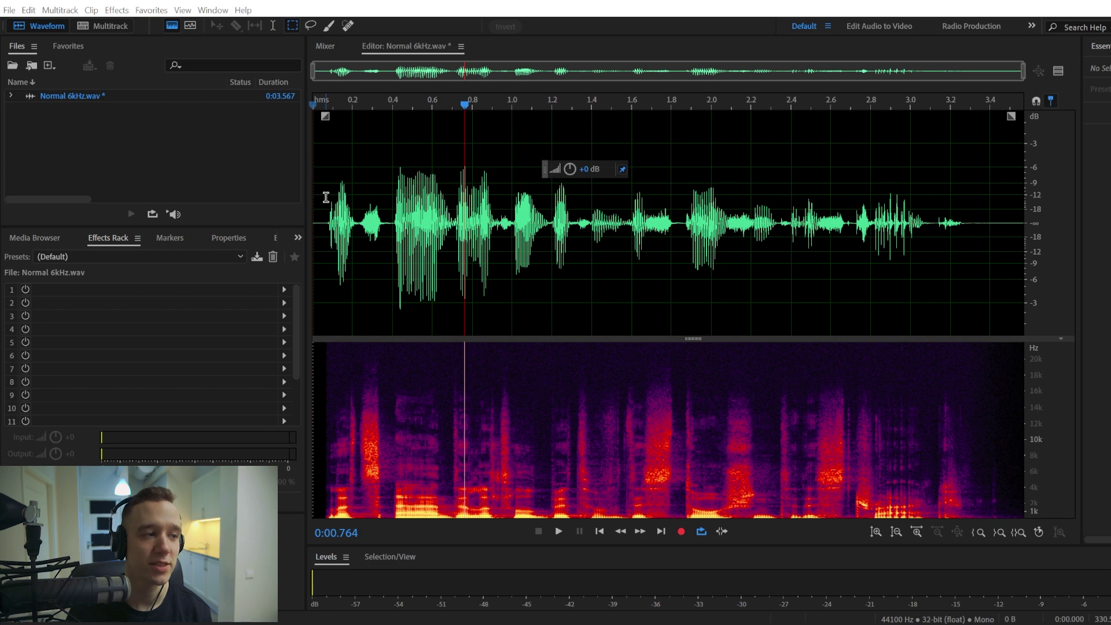
Play the speech clip from its start to listen to it
click(321, 181)
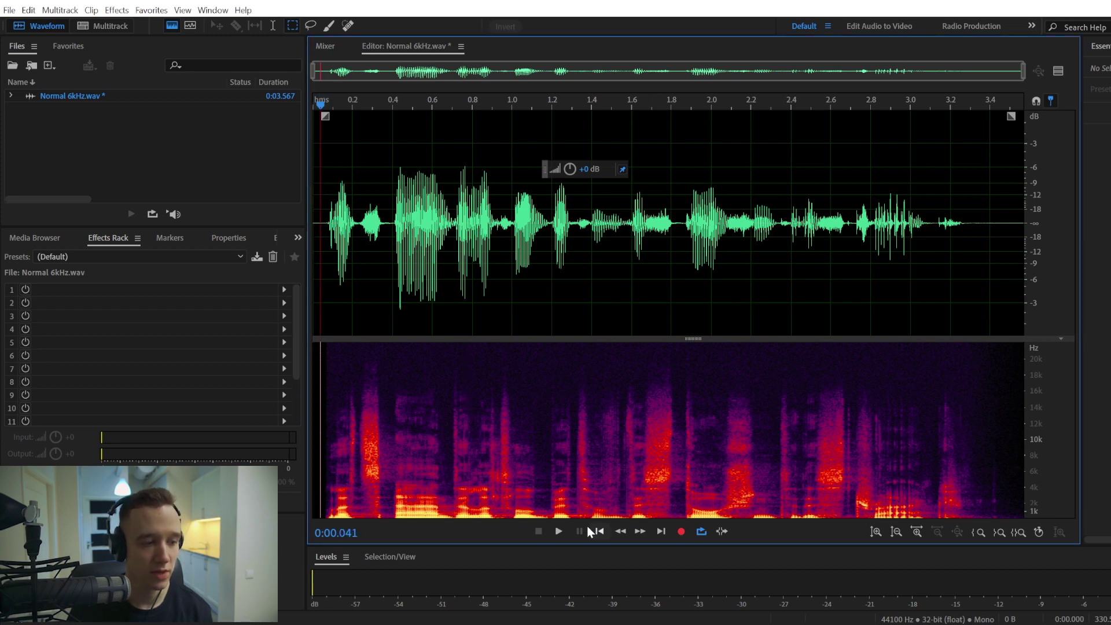
click(558, 531)
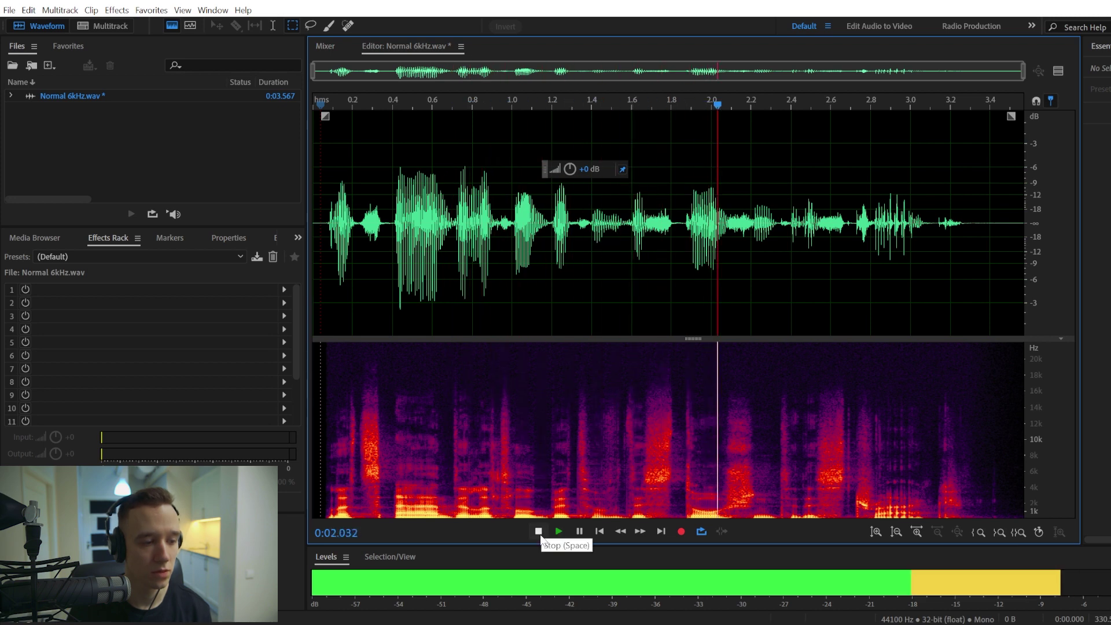
click(540, 532)
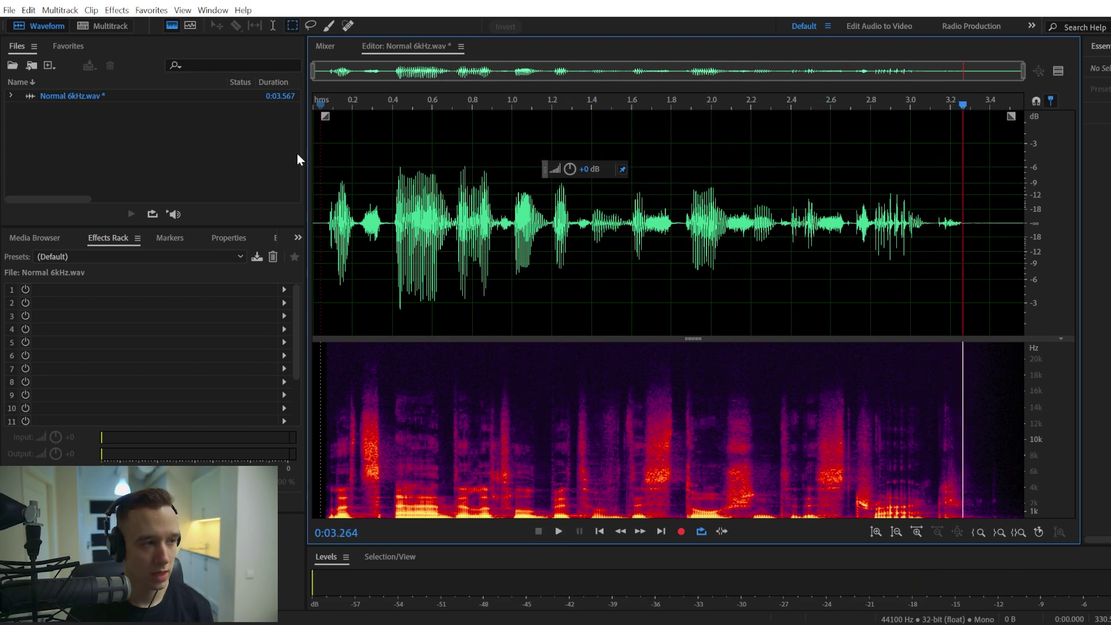
click(334, 181)
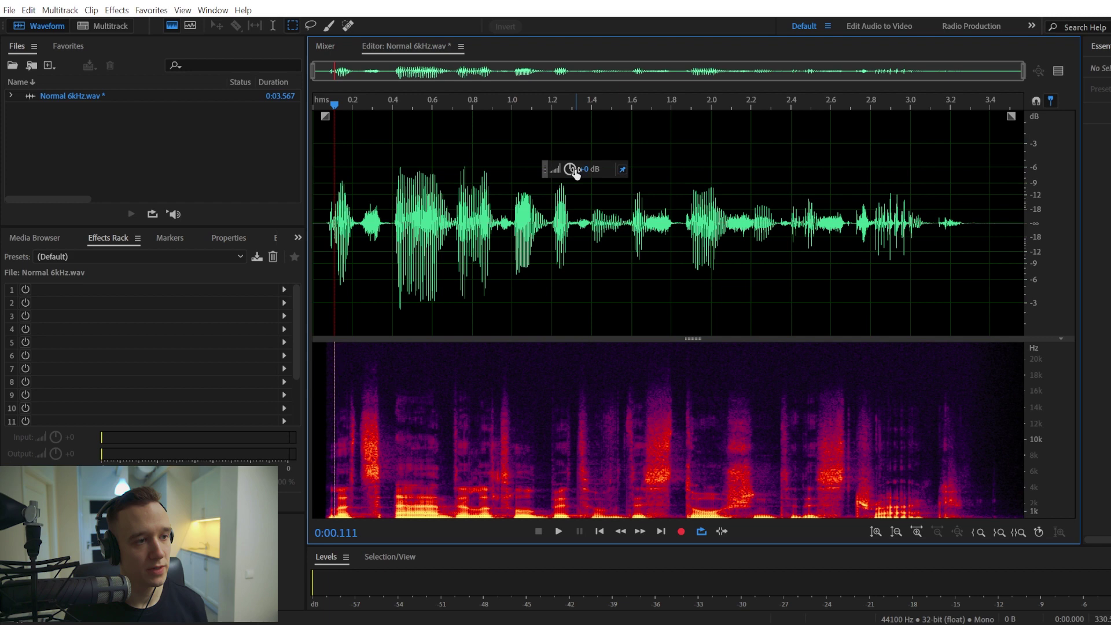
Boost the whole clip's volume, play the louder version, then undo the boost
drag(572, 171, 582, 165)
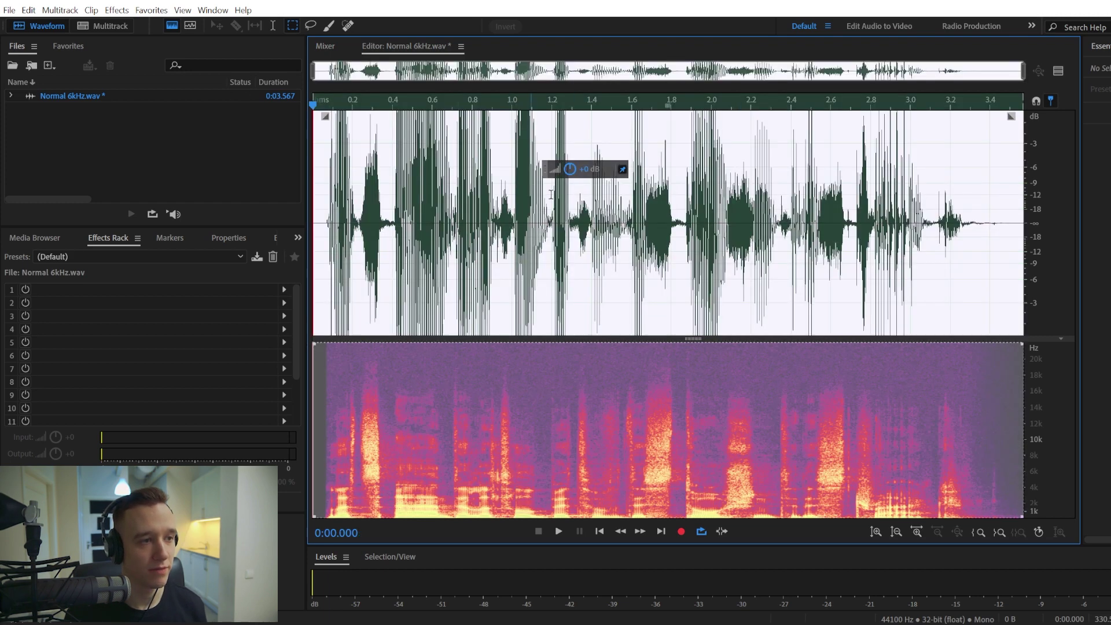
drag(570, 169, 576, 163)
click(352, 168)
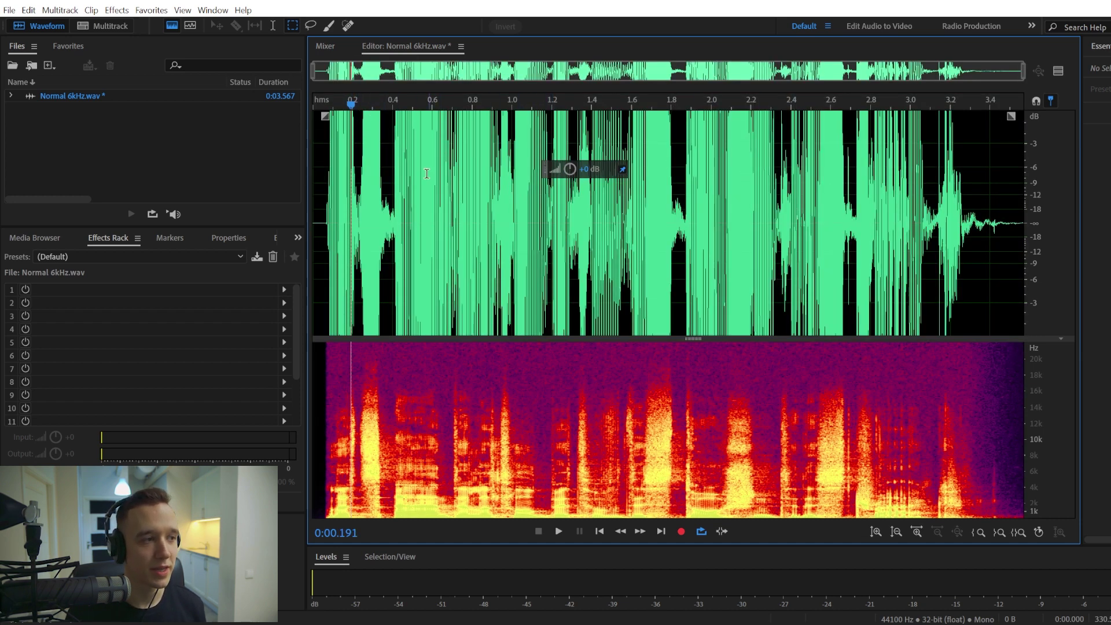
click(318, 151)
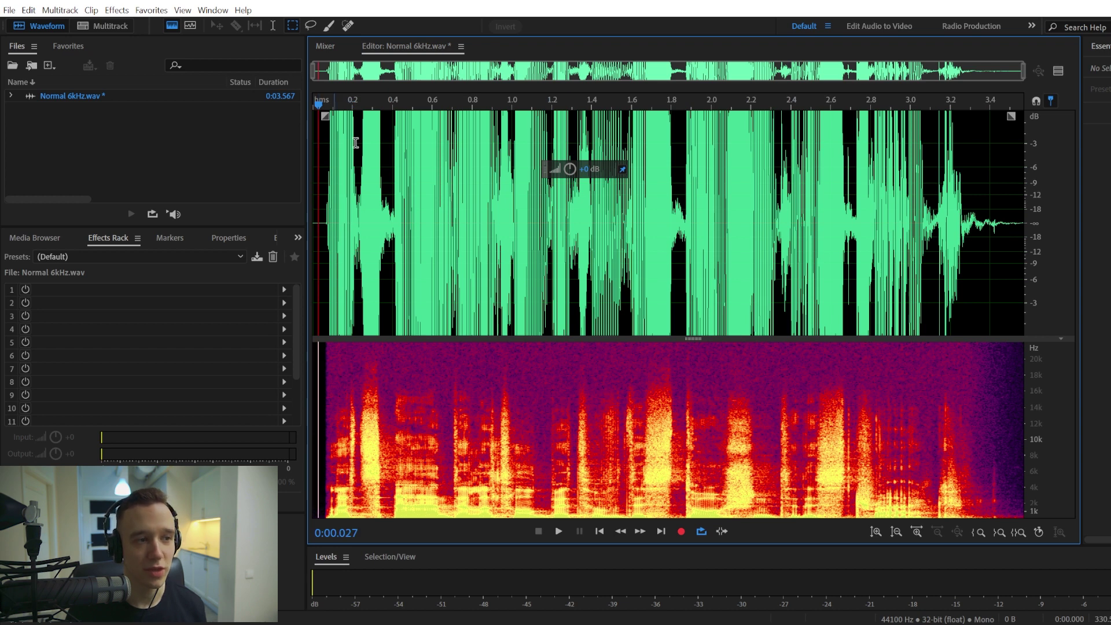
key(XF86AudioLowerVolume)
key(XF86AudioLowerVolume)
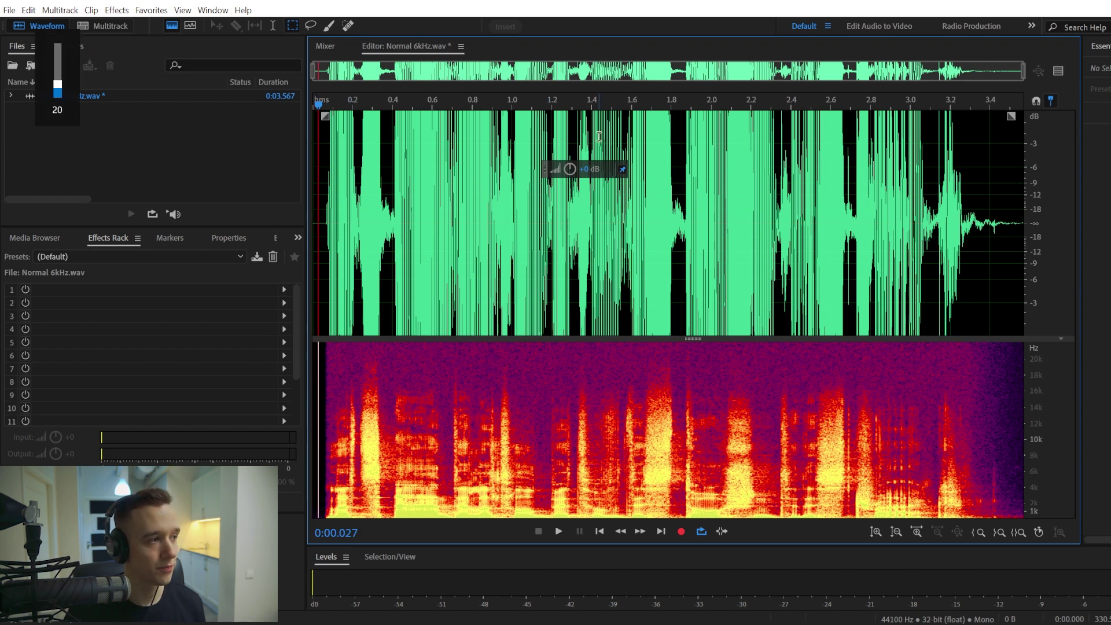
key(space)
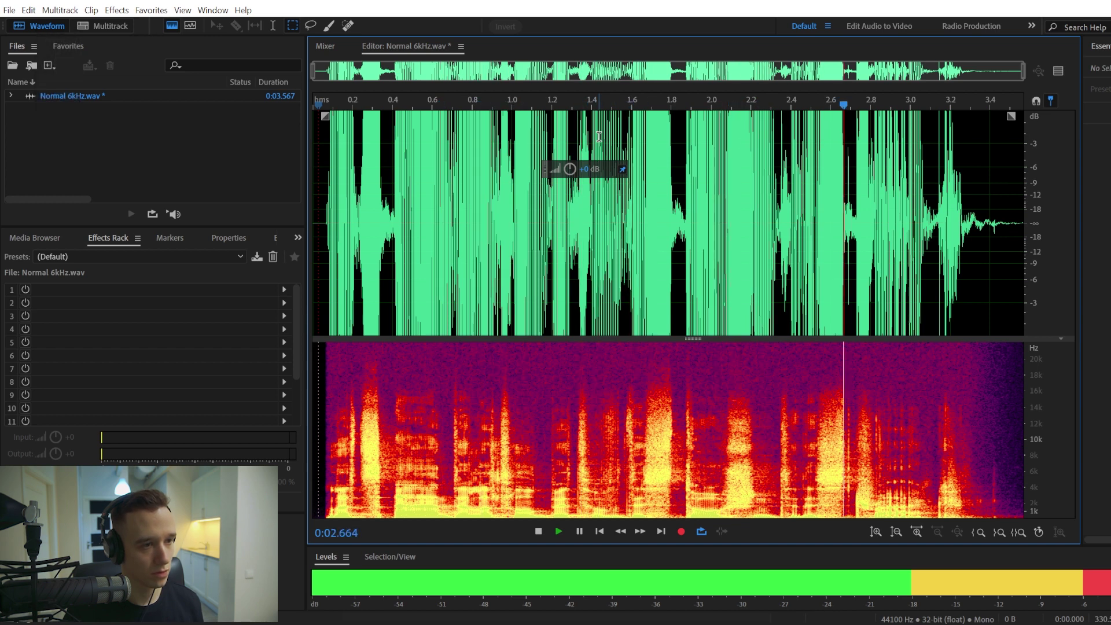
key(space)
key(ctrl+z)
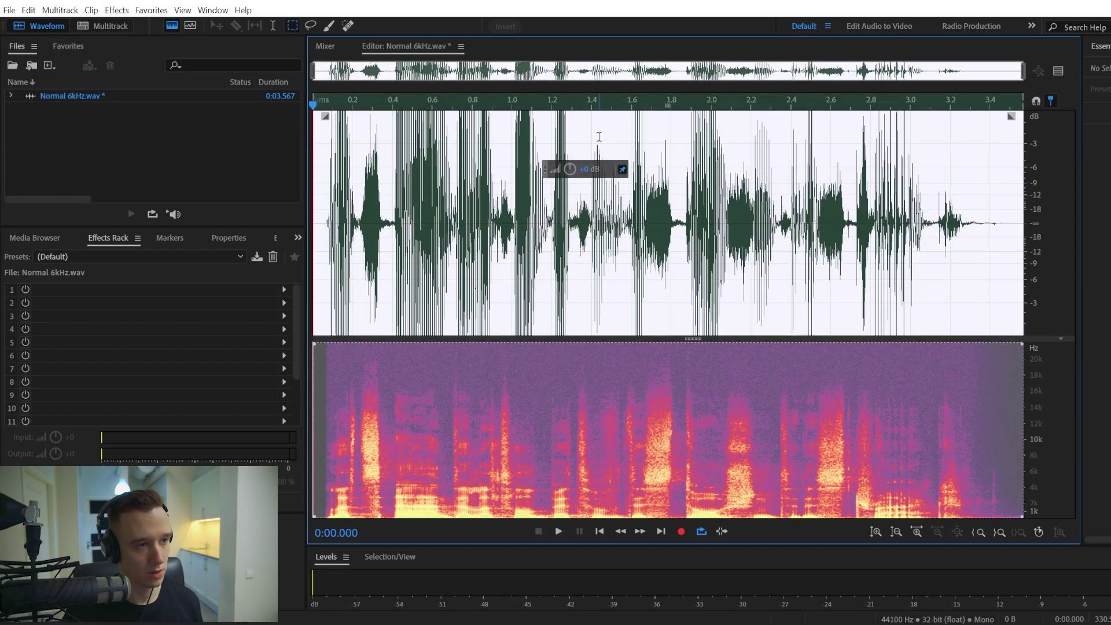
Open the Special > Distortion effect for Normal 6kHz.wav
click(117, 10)
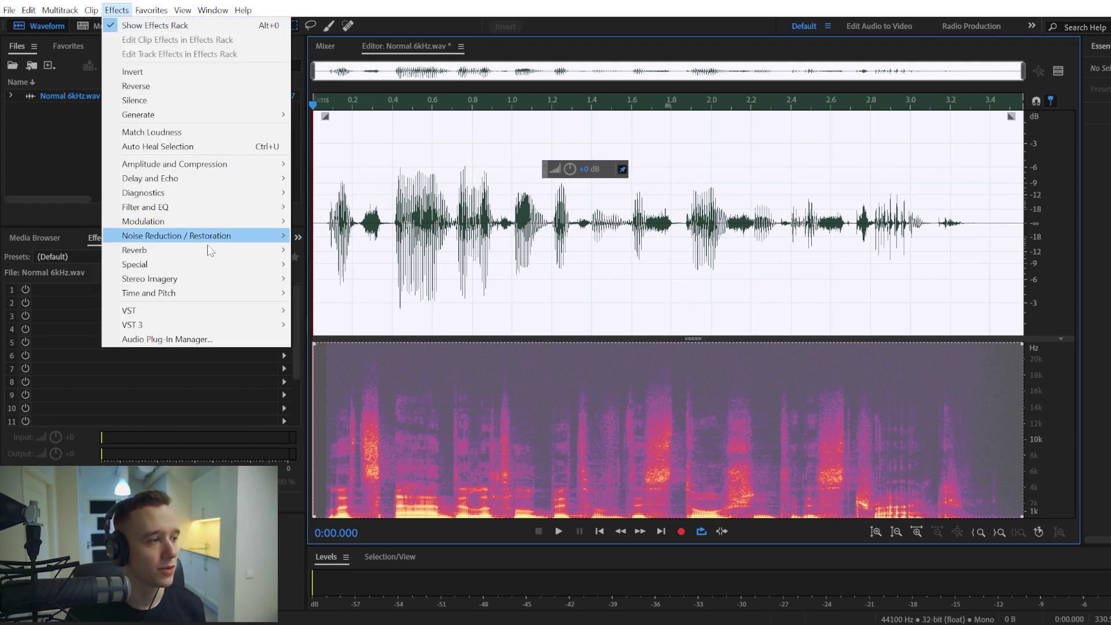
mouse_move(156, 266)
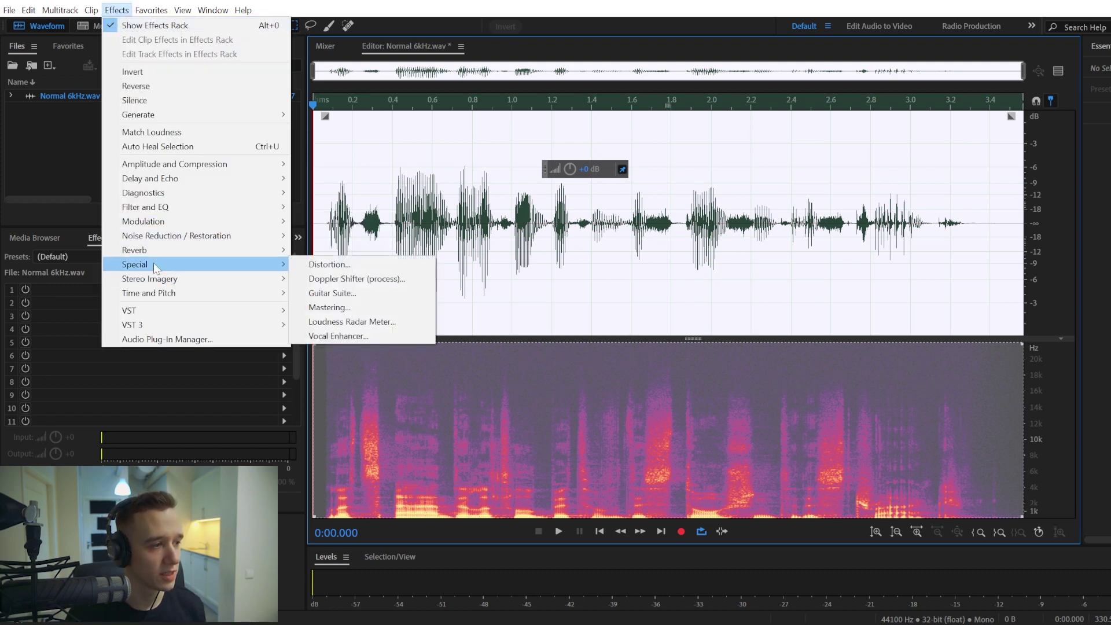
click(338, 264)
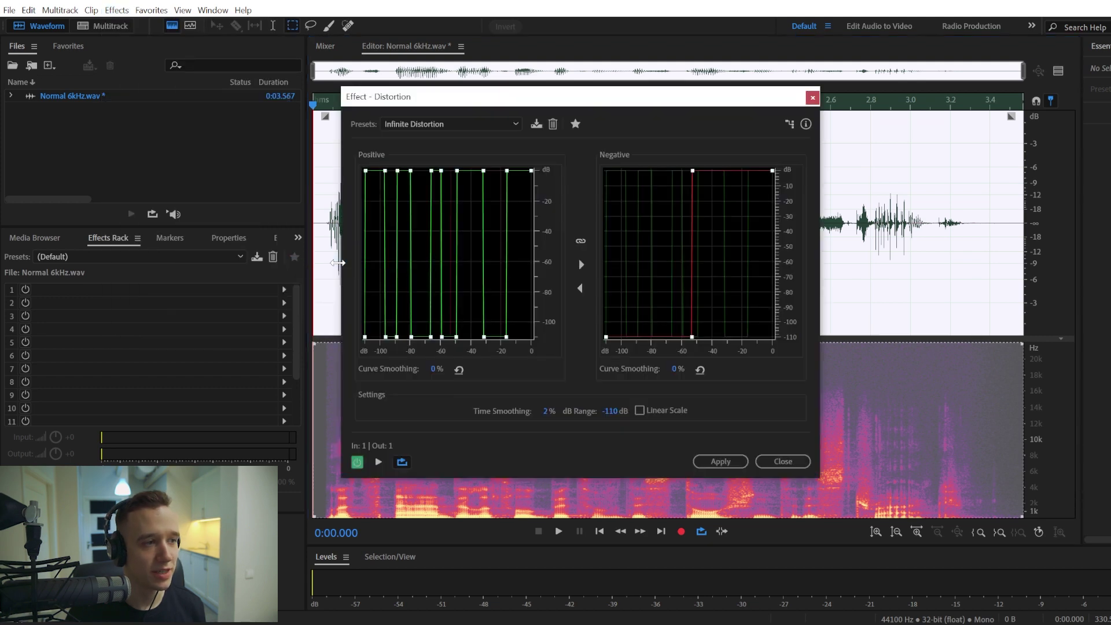
Reset Distortion to the (Default) preset and add control points to both curves
click(403, 129)
click(408, 139)
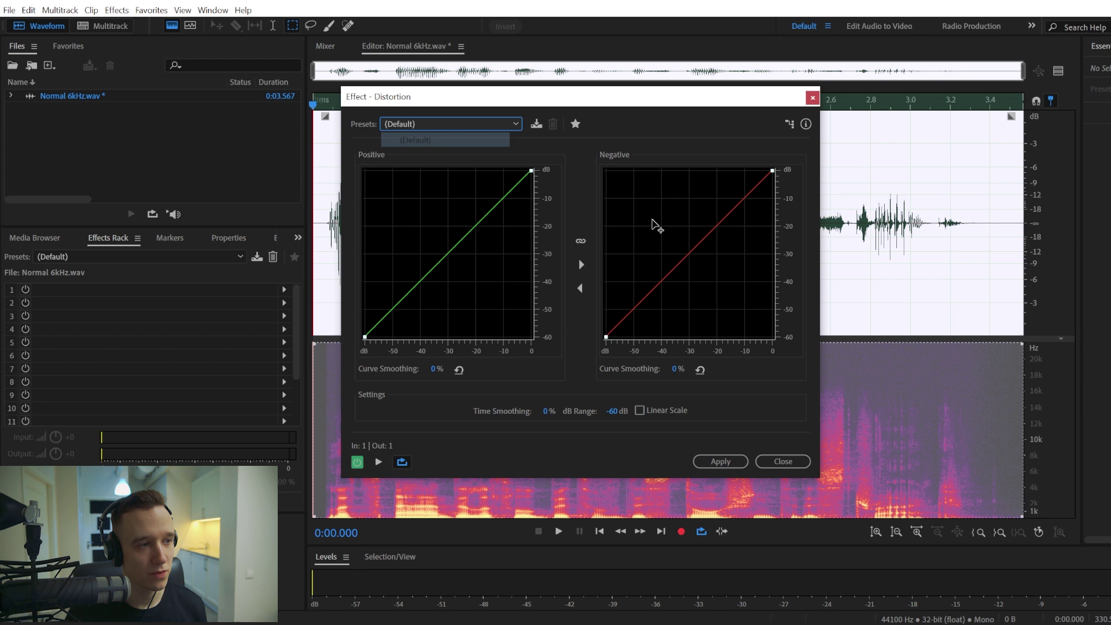
drag(449, 256, 404, 213)
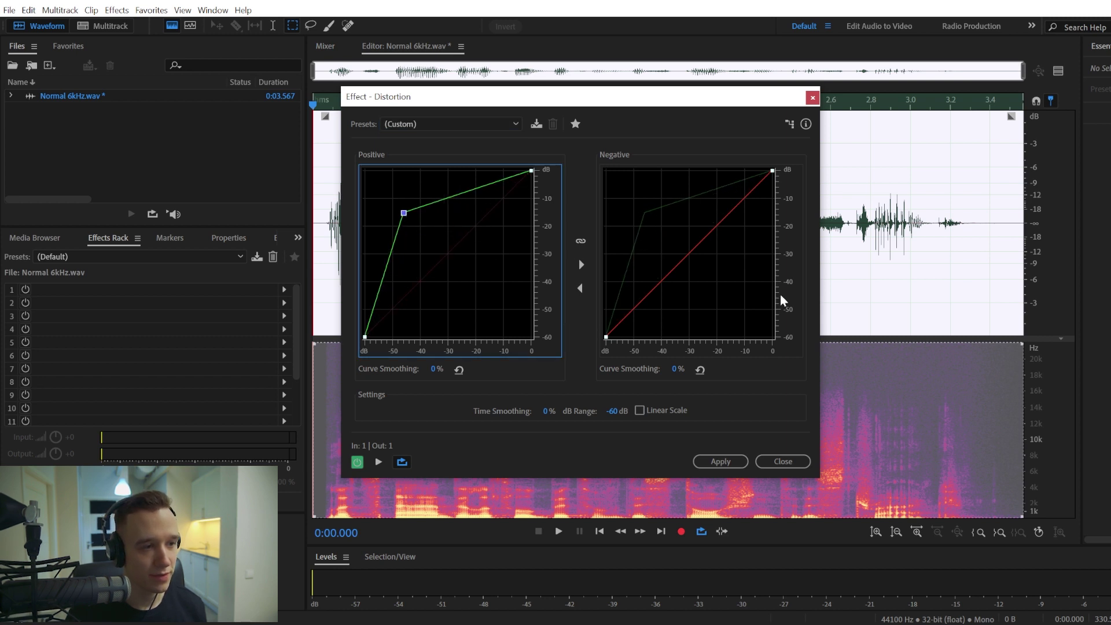
drag(688, 272, 644, 191)
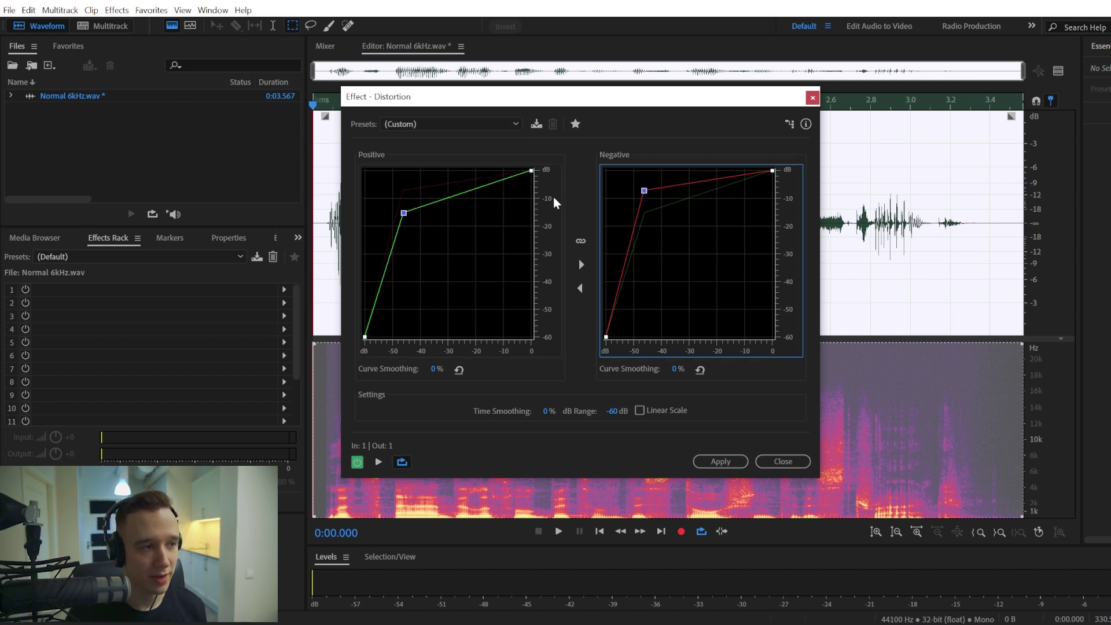
drag(405, 214, 471, 310)
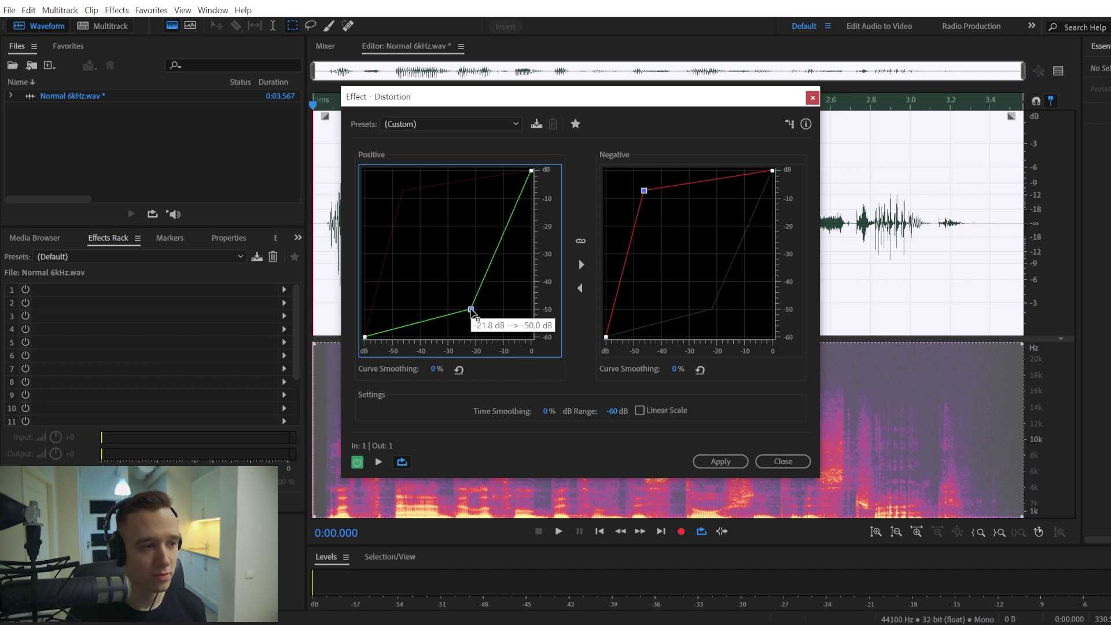
Preview while matching both curves to rise steeply to about -12 dB, then flatten
click(379, 463)
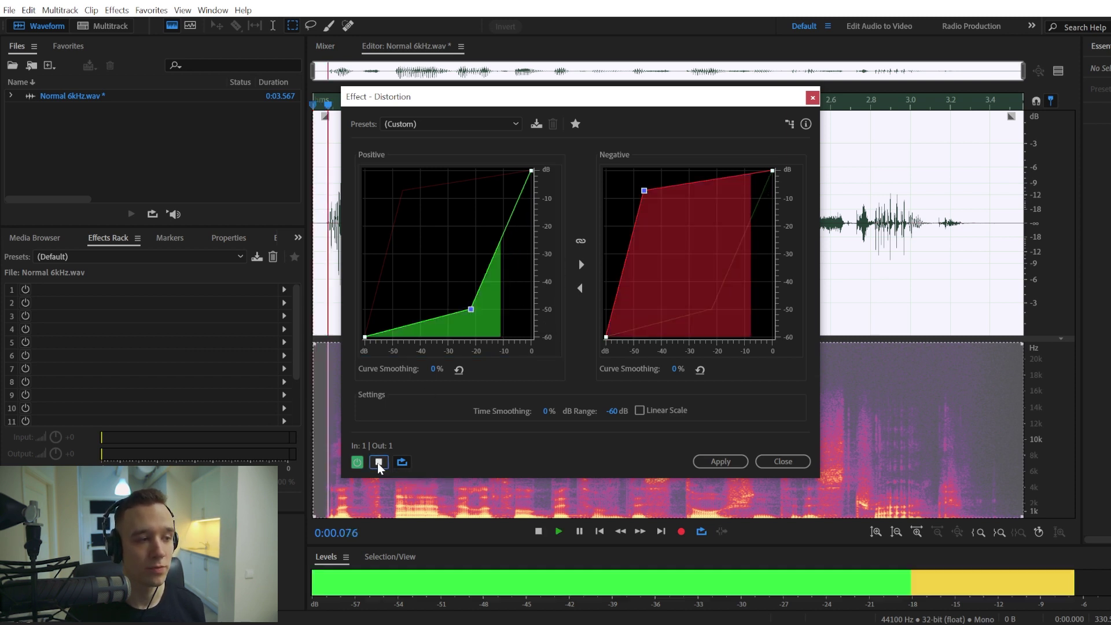
mouse_move(644, 191)
mouse_down()
mouse_move(728, 307)
mouse_move(632, 205)
mouse_up()
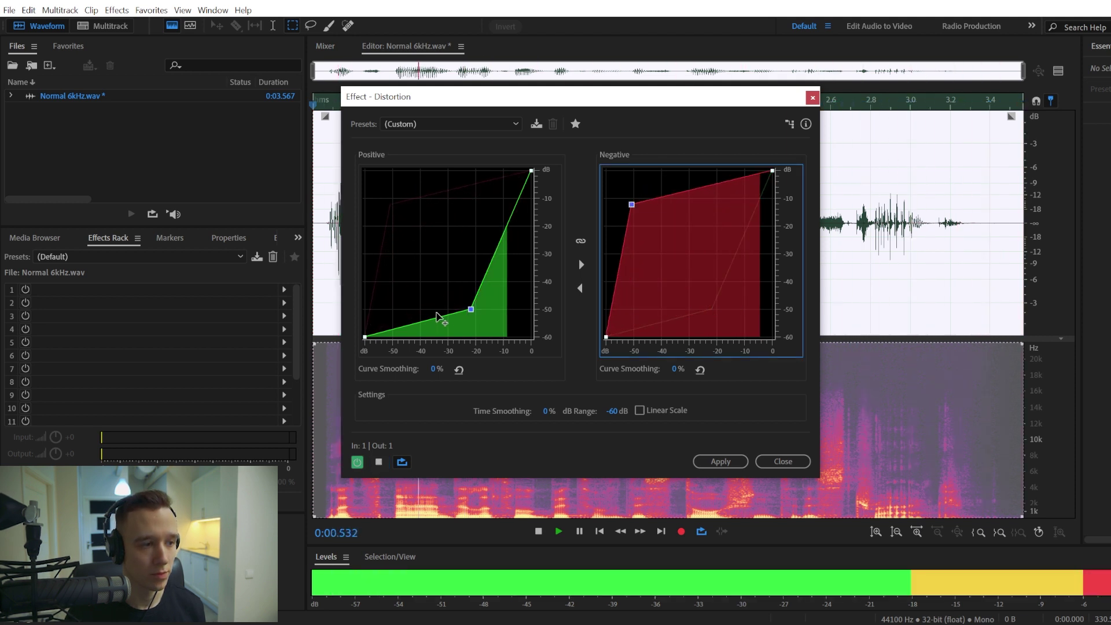
drag(472, 314, 399, 201)
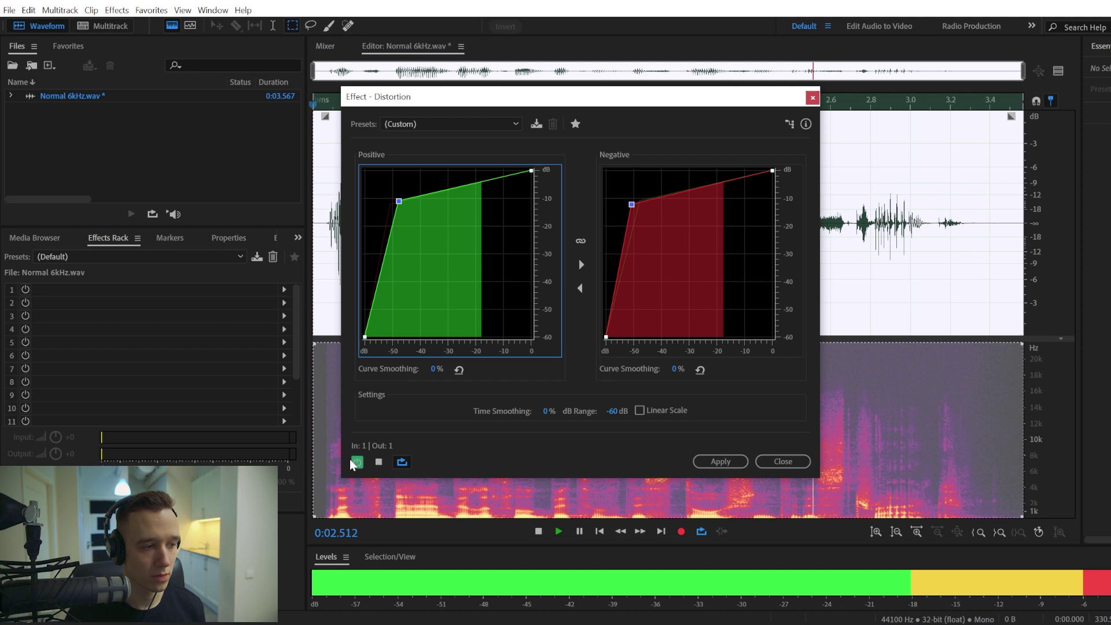
click(379, 461)
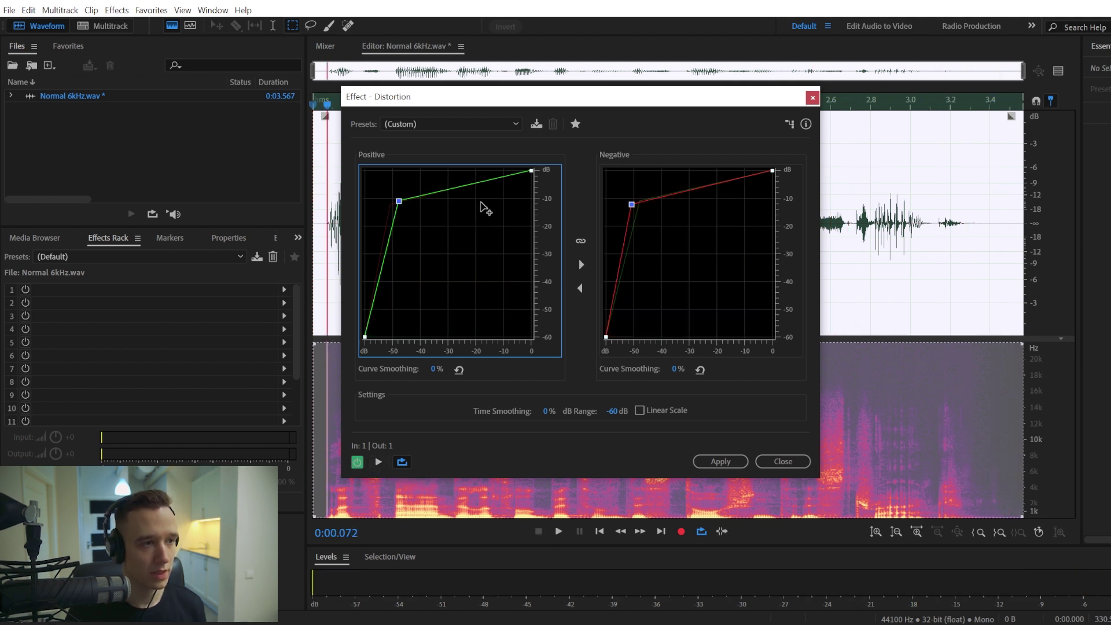
Load the Infinite Distortion preset and adjust the computer's sound volume
click(422, 125)
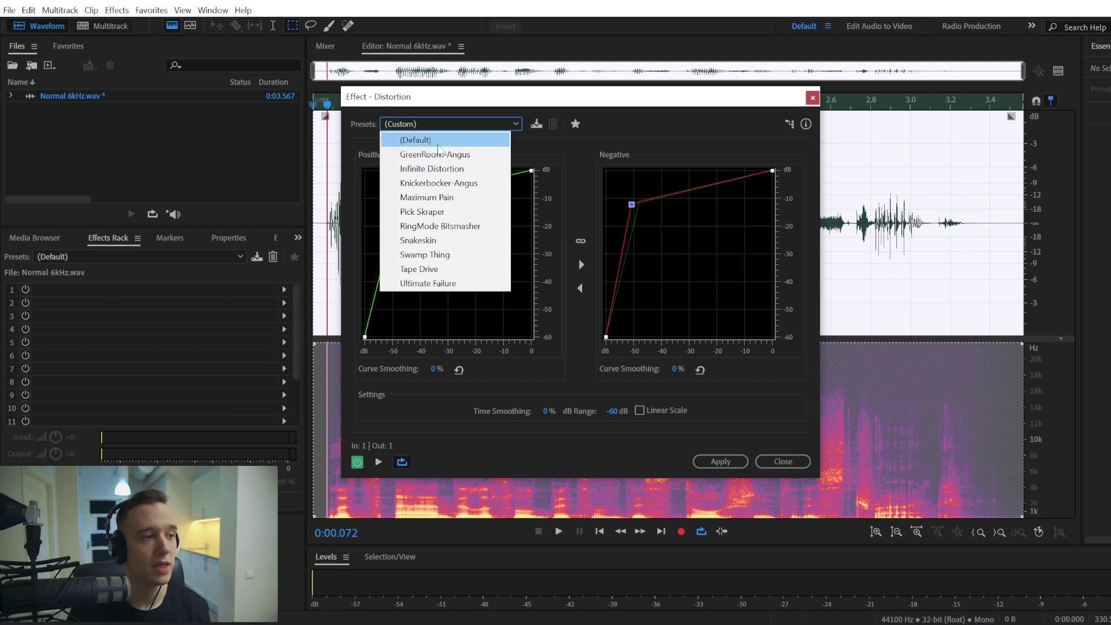
click(435, 172)
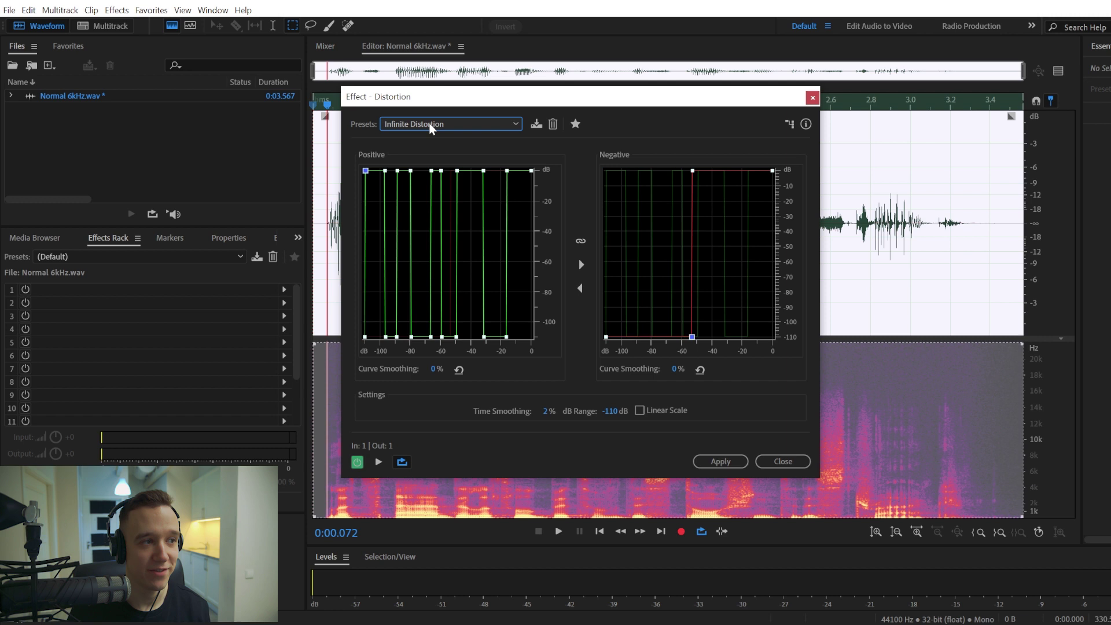
key(XF86AudioMute)
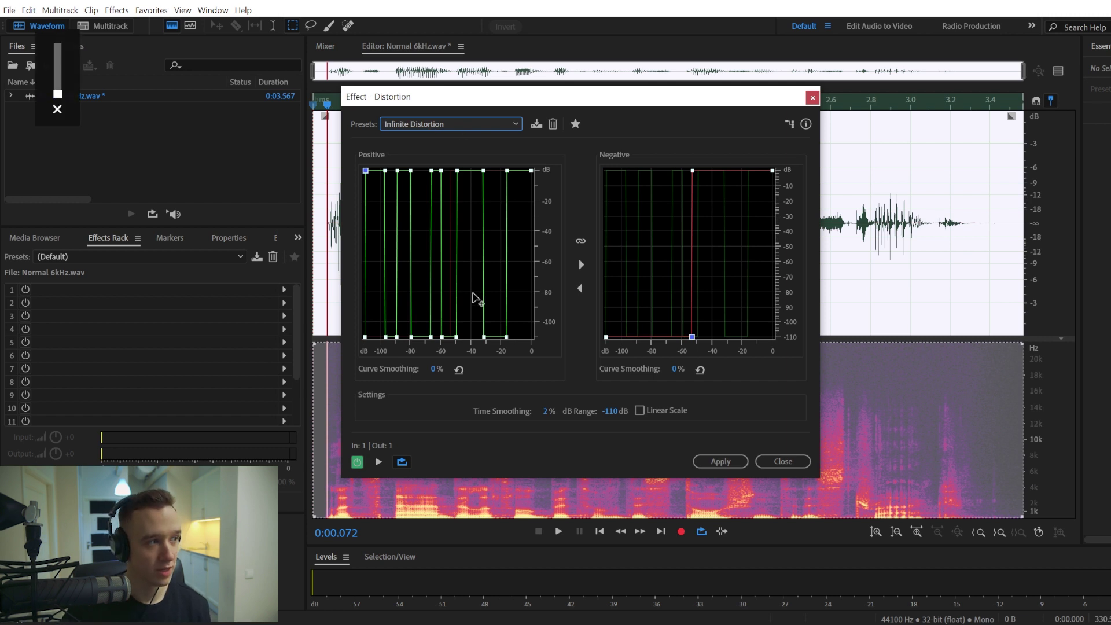
key(XF86AudioMute)
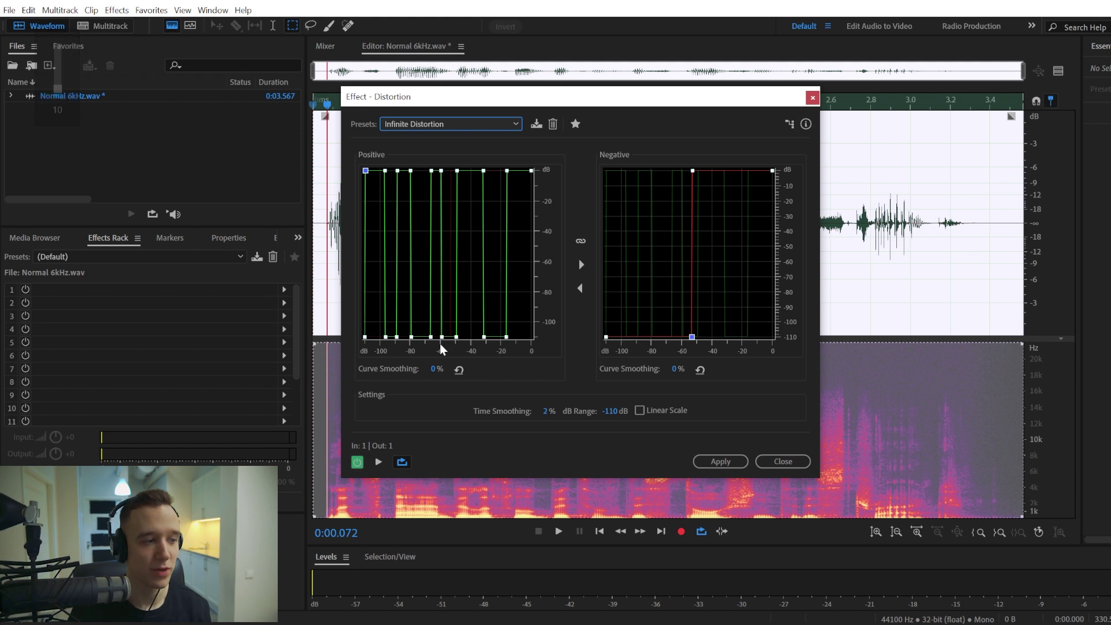
Preview the Infinite Distortion sound, then close the dialog without applying
click(379, 462)
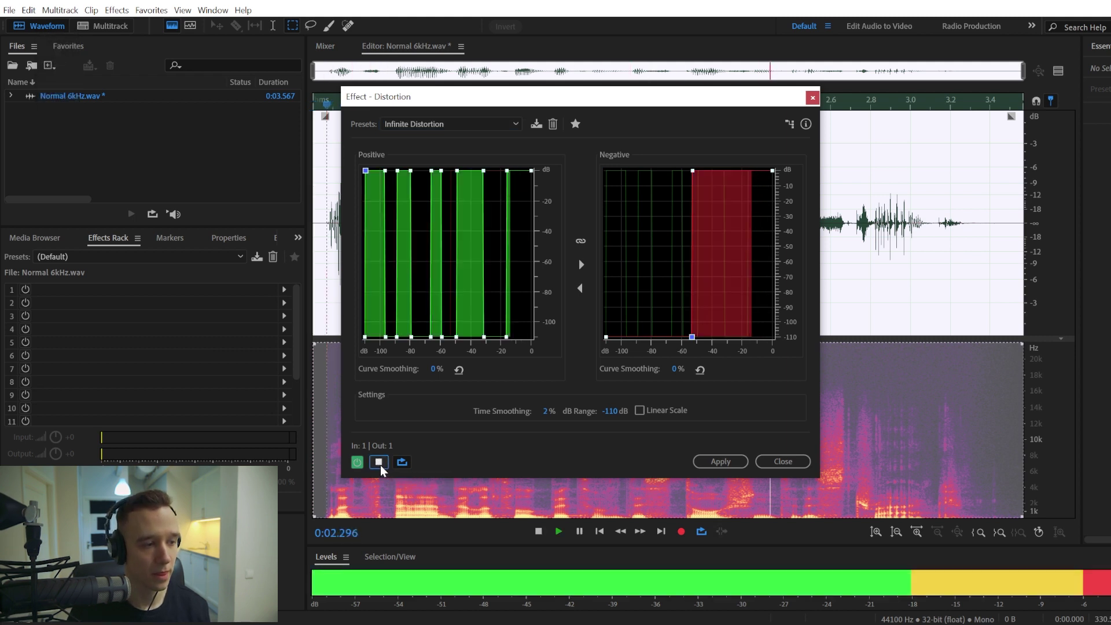
click(378, 461)
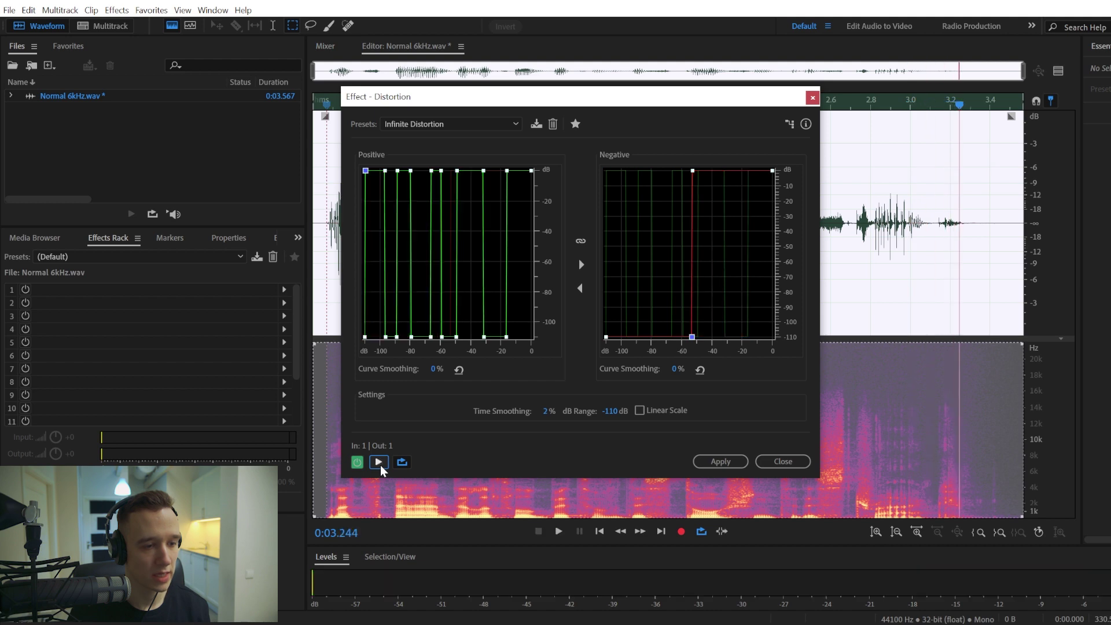
click(782, 461)
click(449, 232)
click(391, 180)
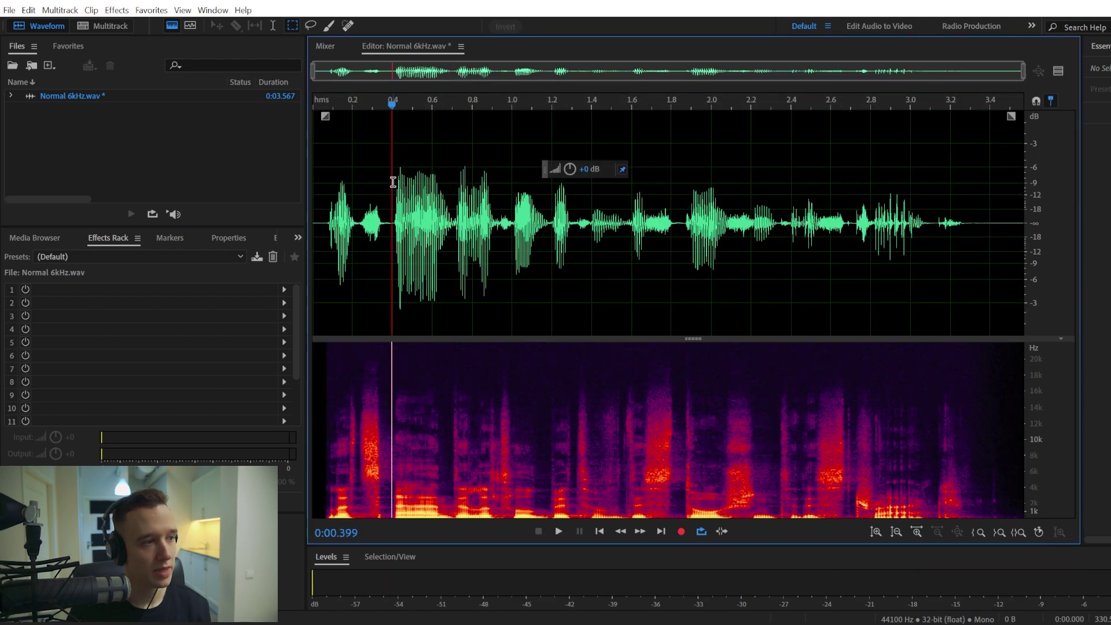
key(Home)
click(117, 10)
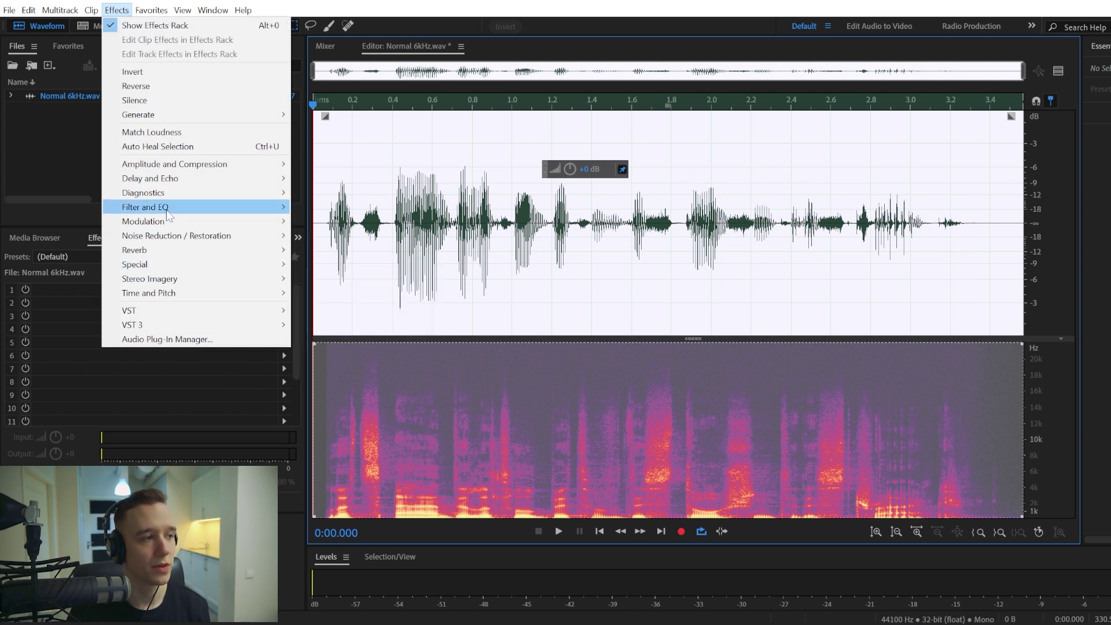
mouse_move(172, 208)
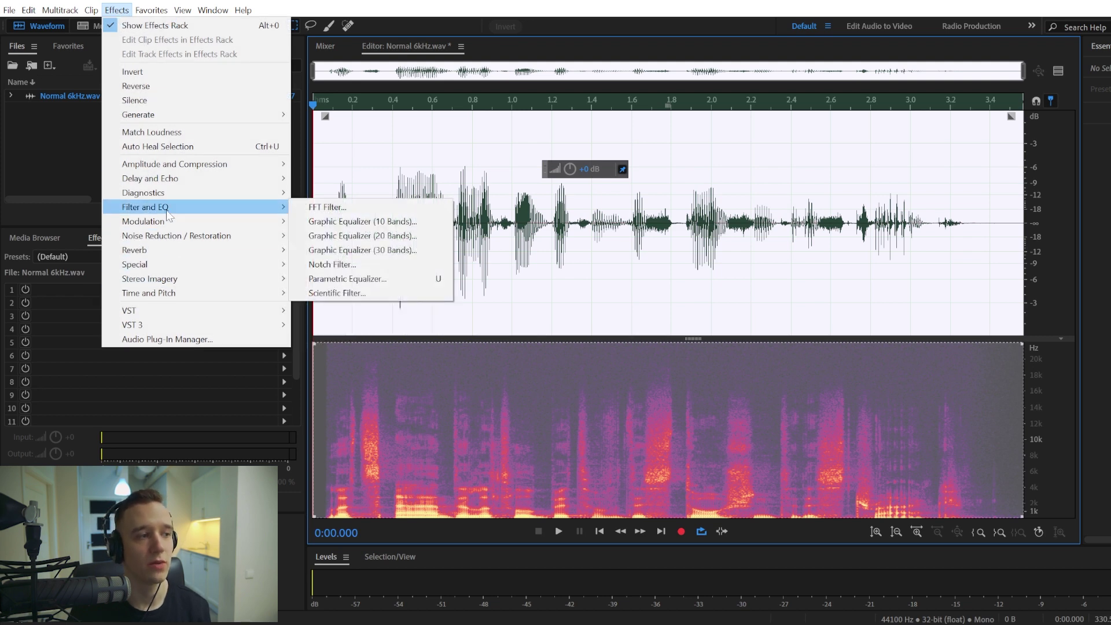
click(339, 293)
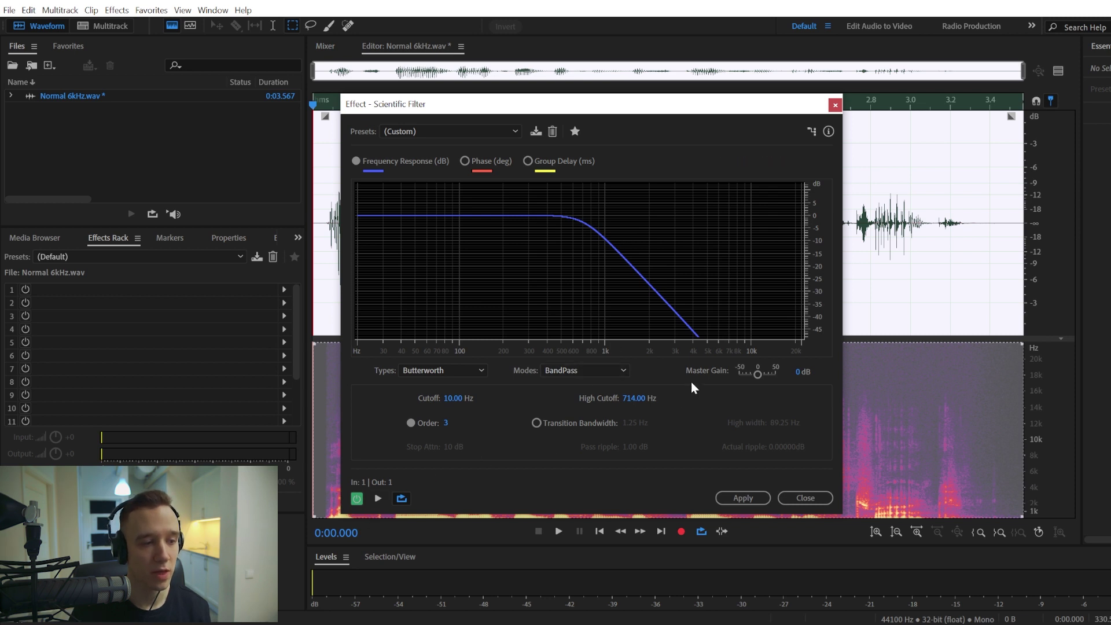
drag(628, 399, 686, 398)
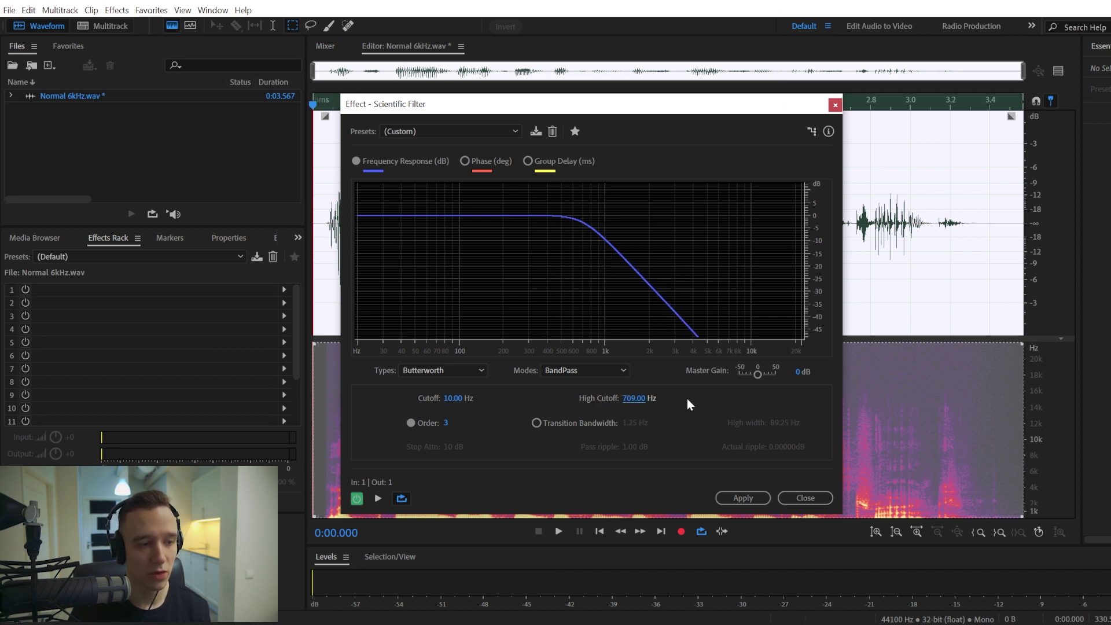
key(XF86AudioLowerVolume)
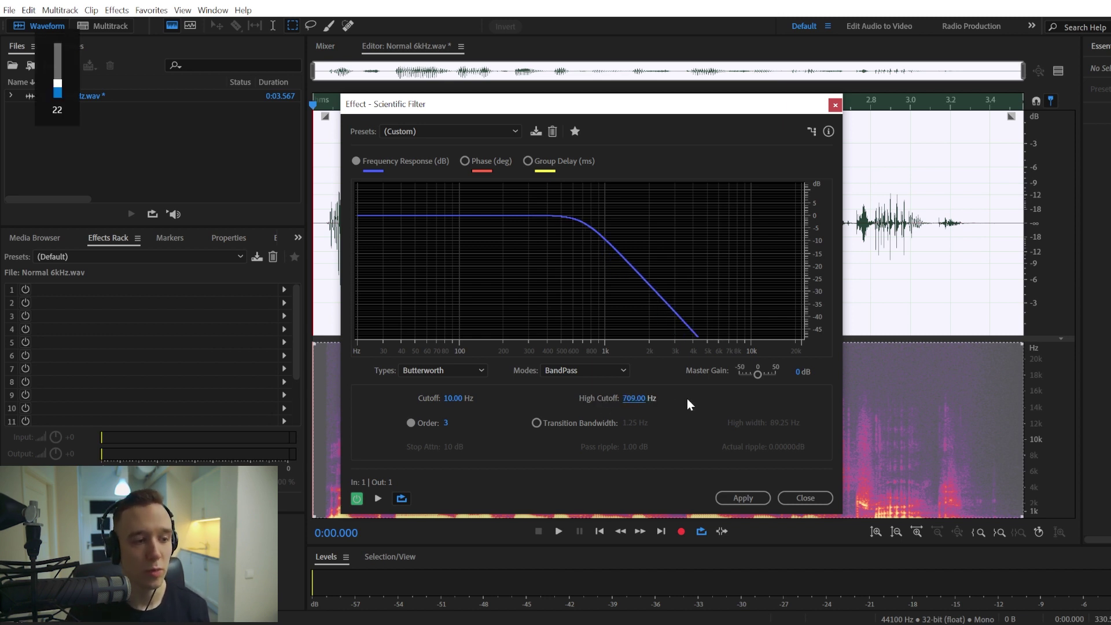
click(380, 499)
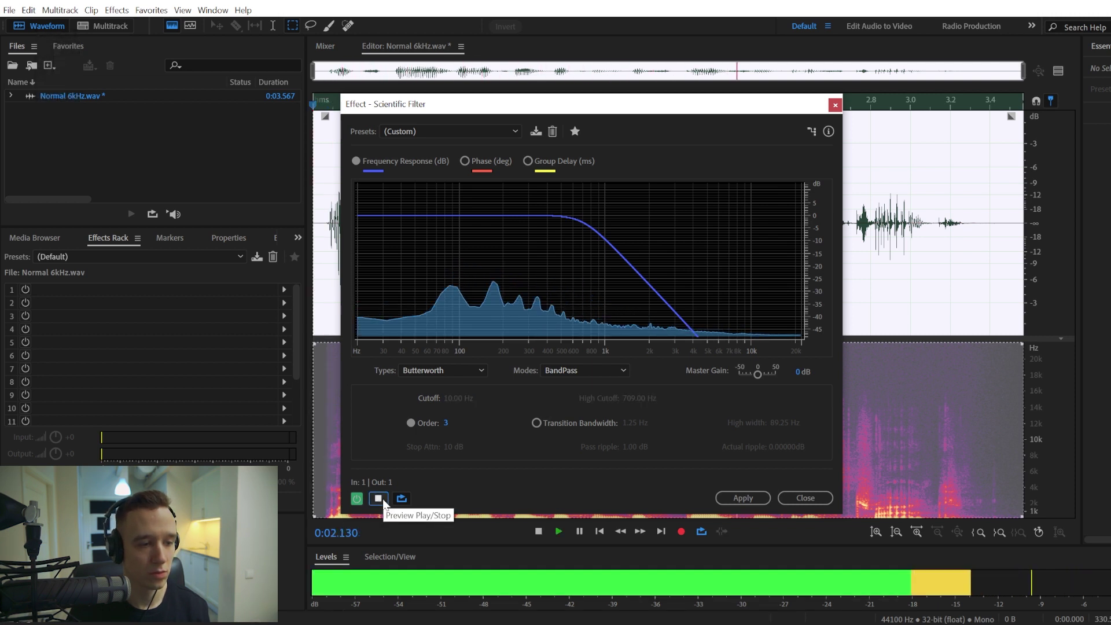
Close the Scientific Filter, stop playback, and select the whole speech clip
click(807, 499)
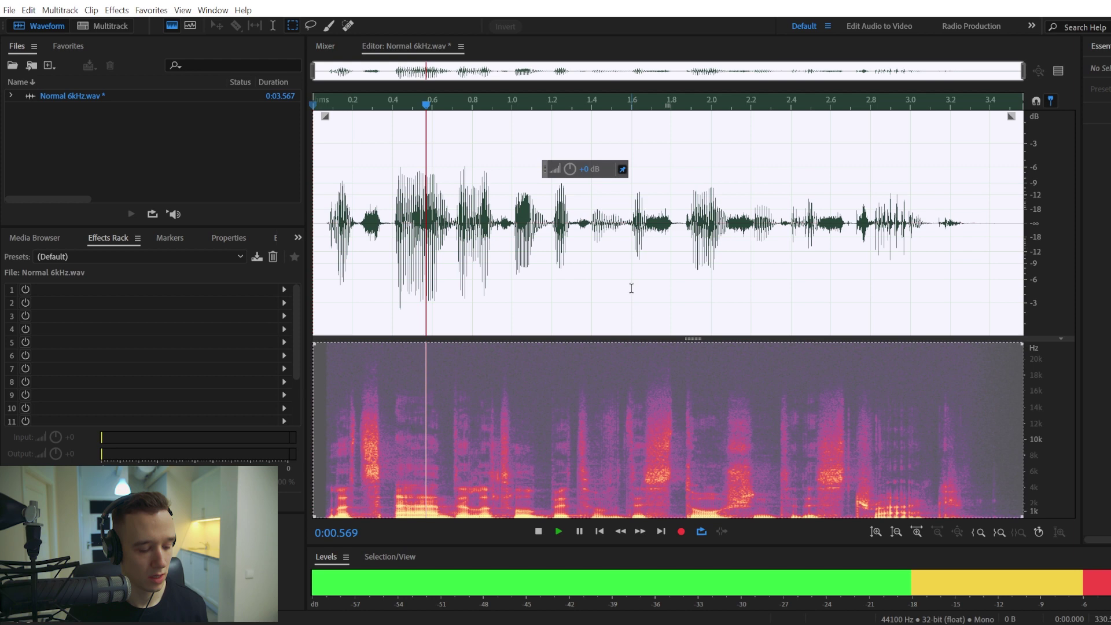
key(space)
double_click(462, 201)
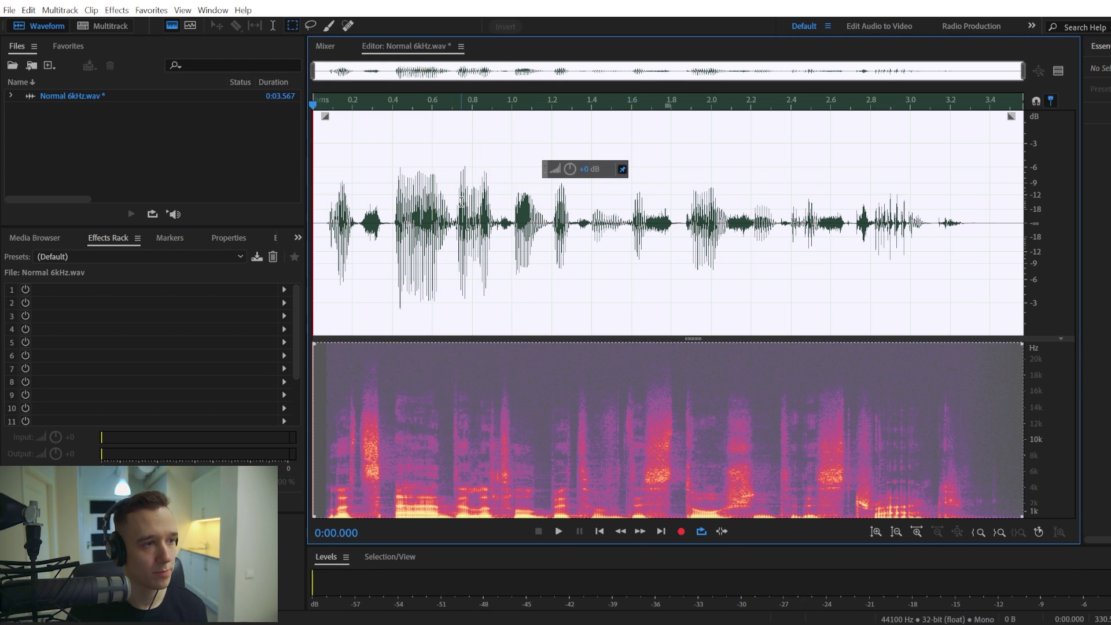
Bring up Save As for Normal 6kHz.wav as Wave PCM, 44100 Hz Mono, 32-bit
click(9, 11)
click(66, 183)
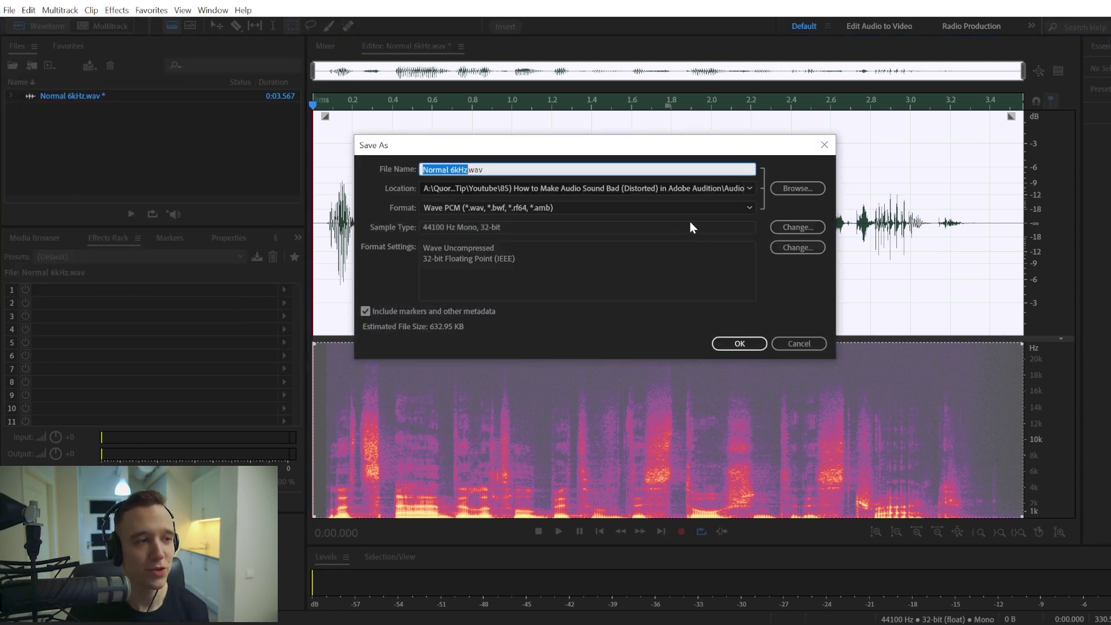
drag(705, 149, 712, 181)
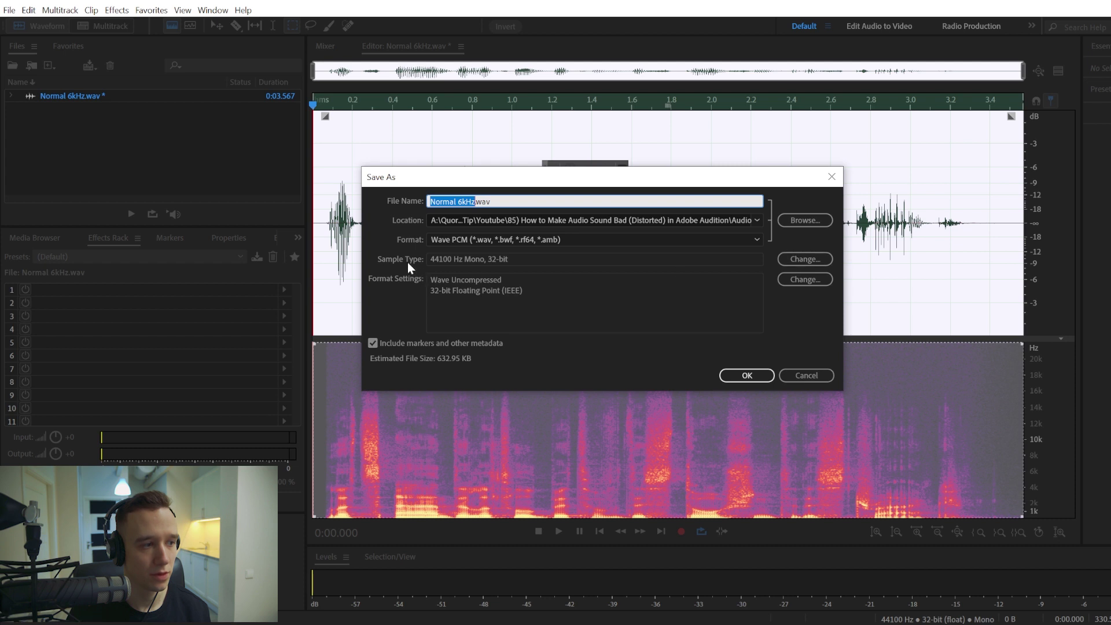
Change the sample type to 8-bit, 44100 Hz mono and save over Normal 6kHz.wav
click(803, 259)
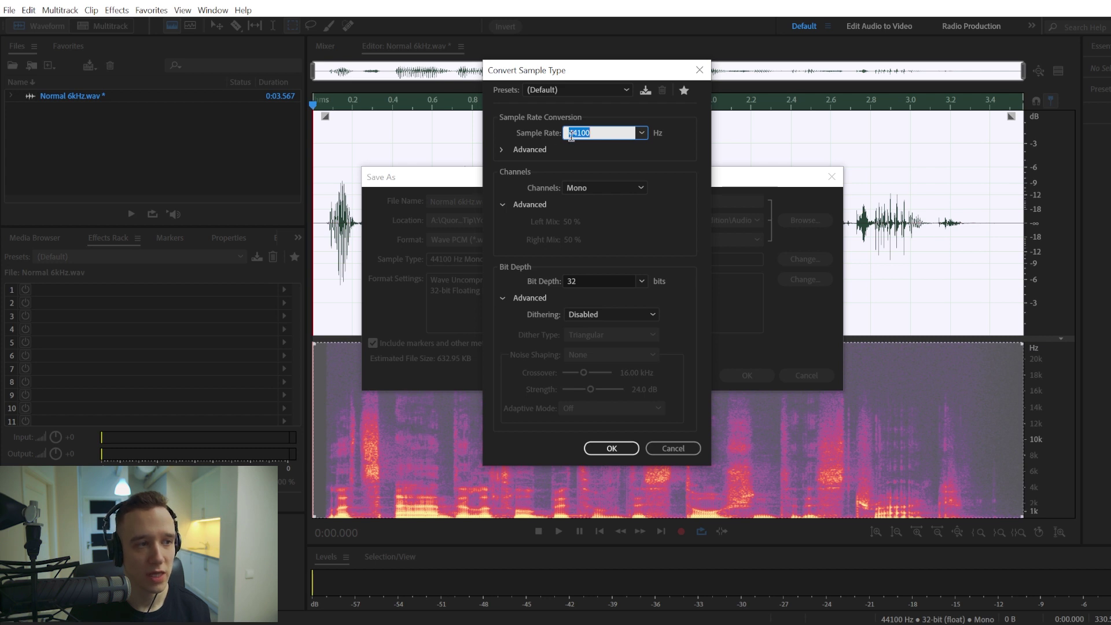
click(643, 134)
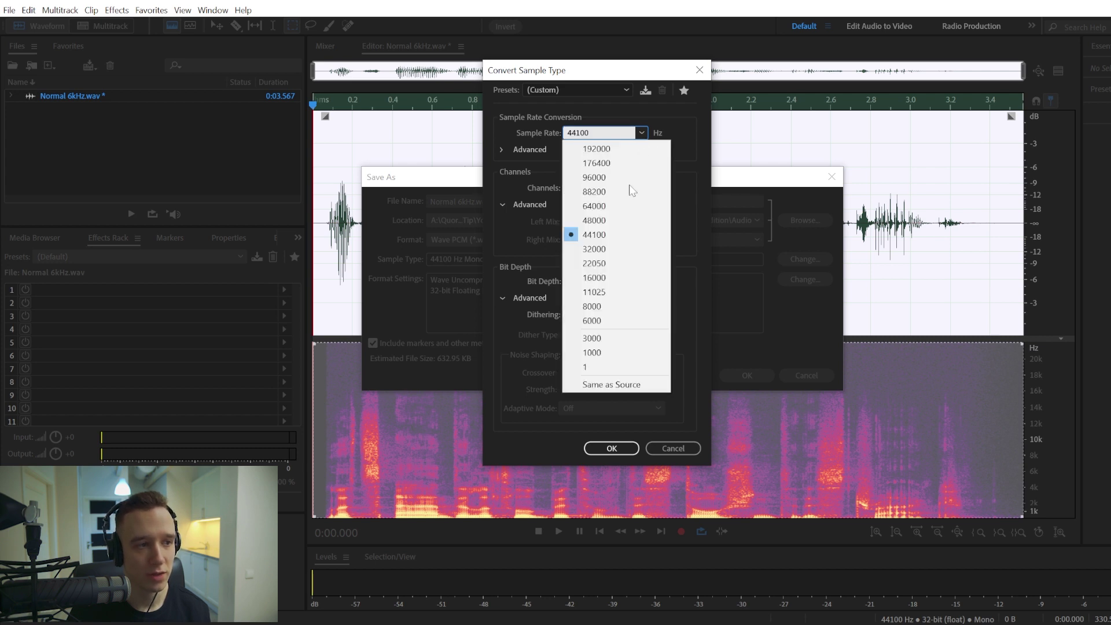
click(682, 127)
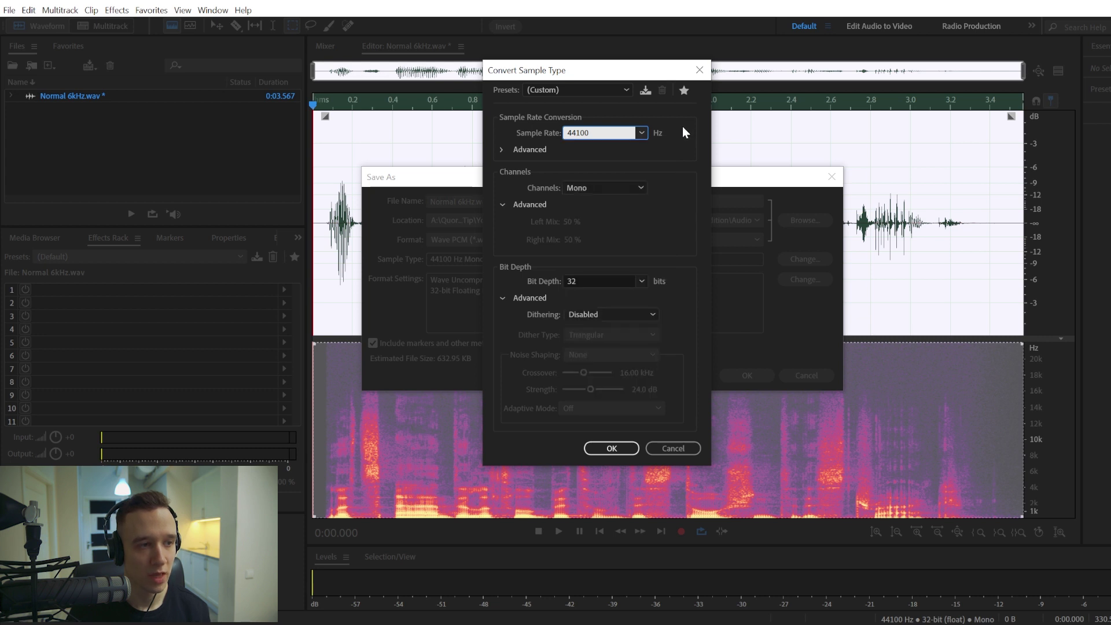
click(642, 281)
click(596, 296)
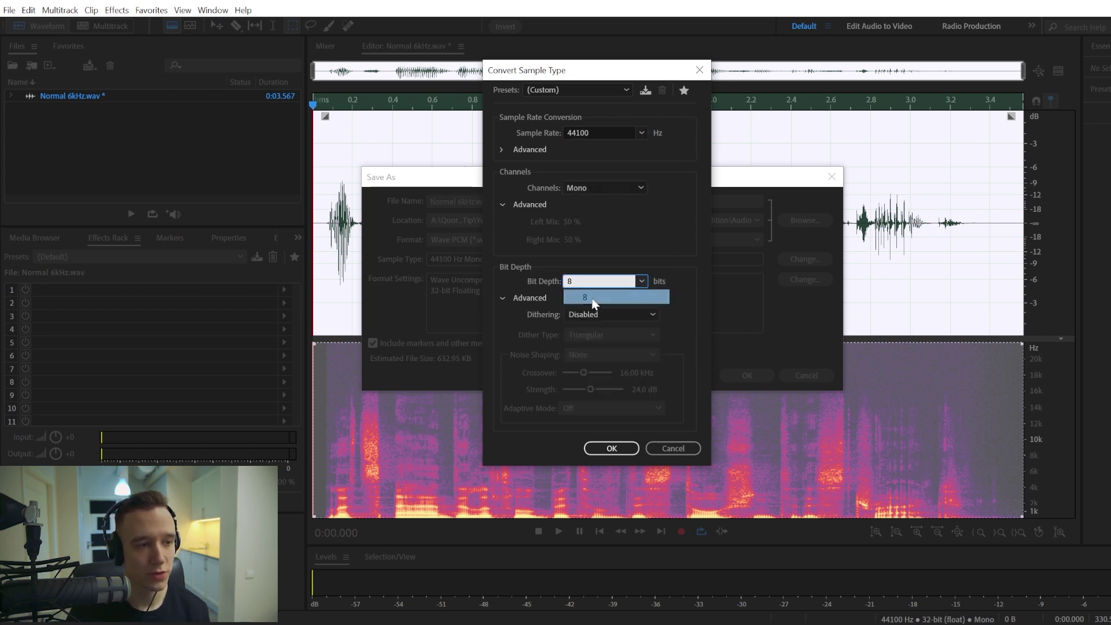
click(613, 450)
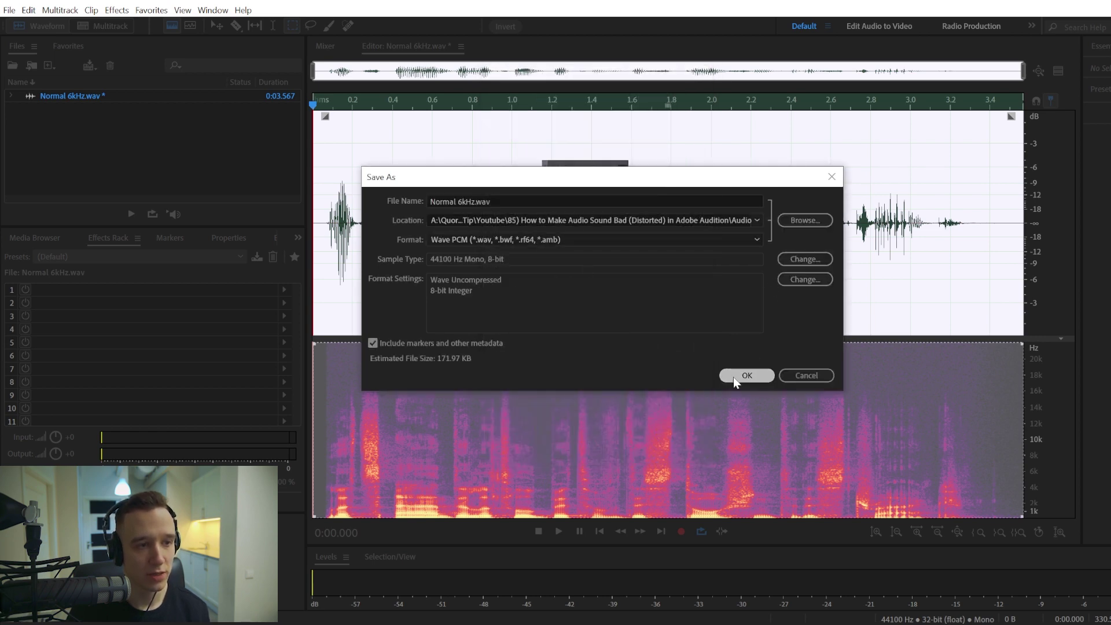
click(734, 377)
click(721, 310)
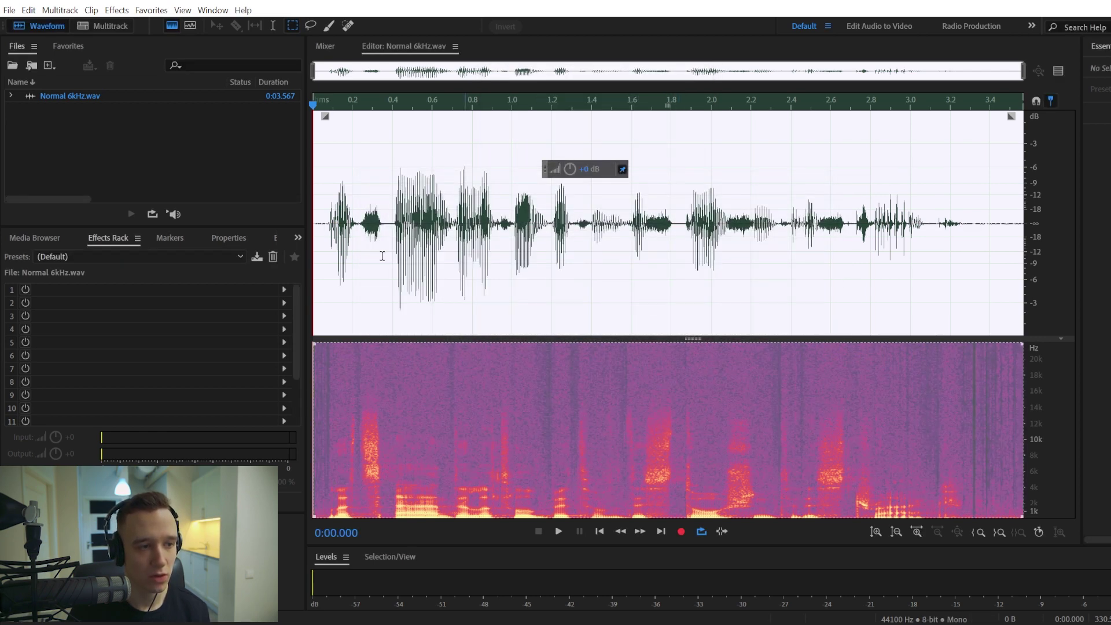
click(442, 246)
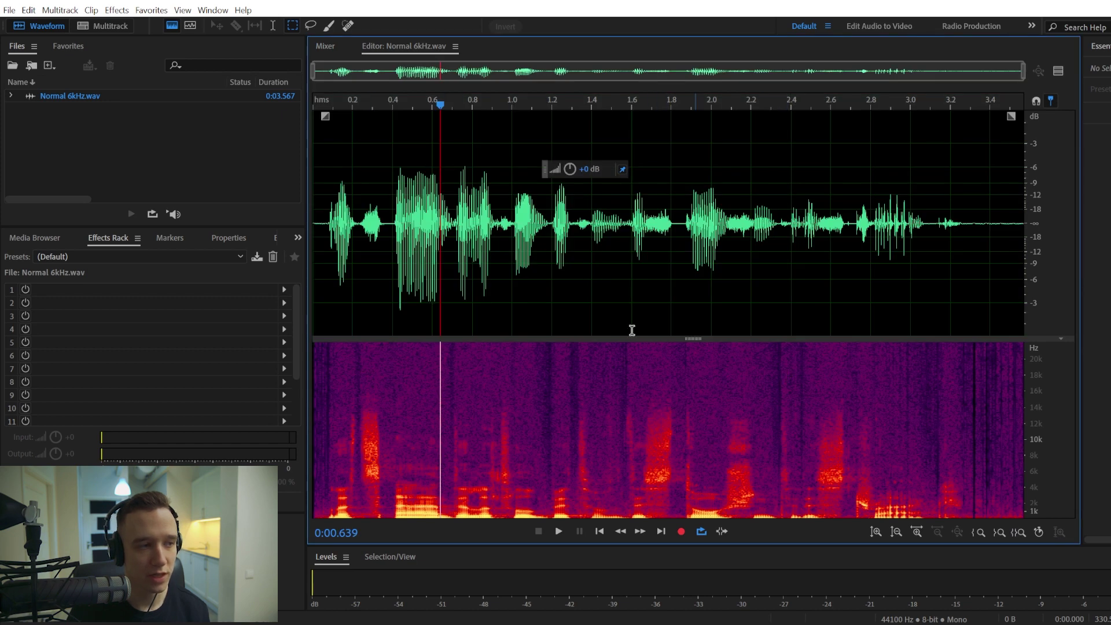
click(320, 198)
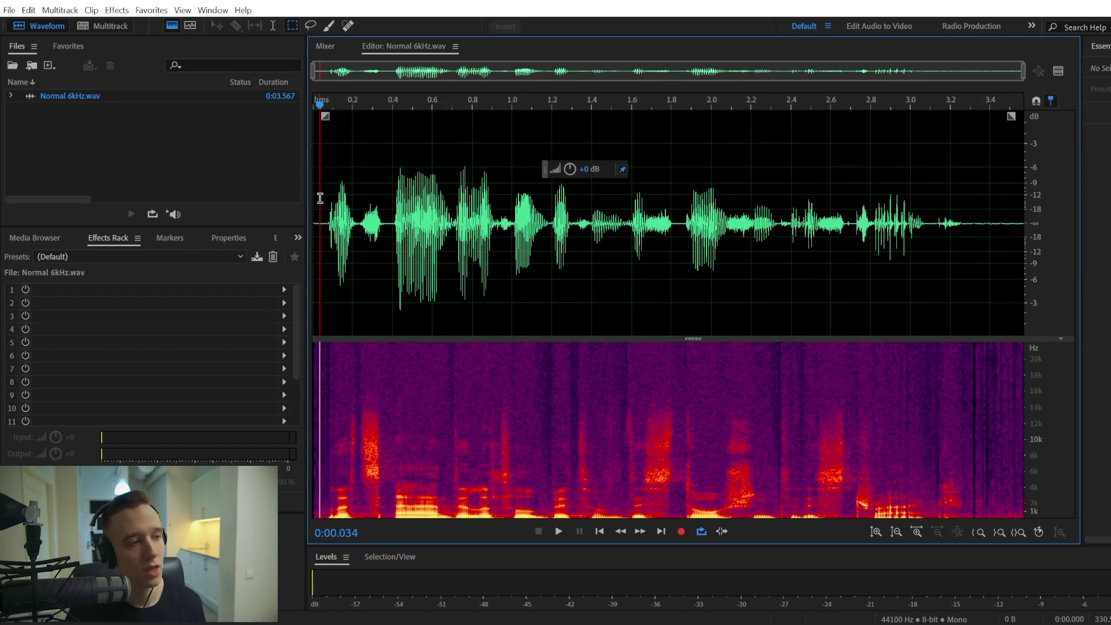
key(space)
key(XF86AudioLowerVolume)
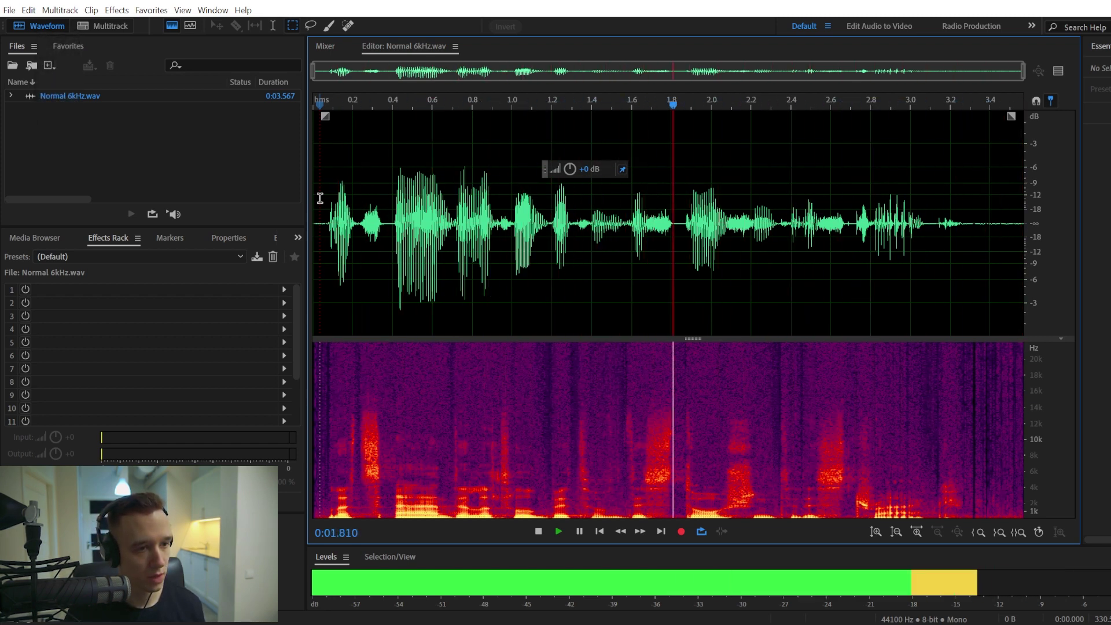
key(space)
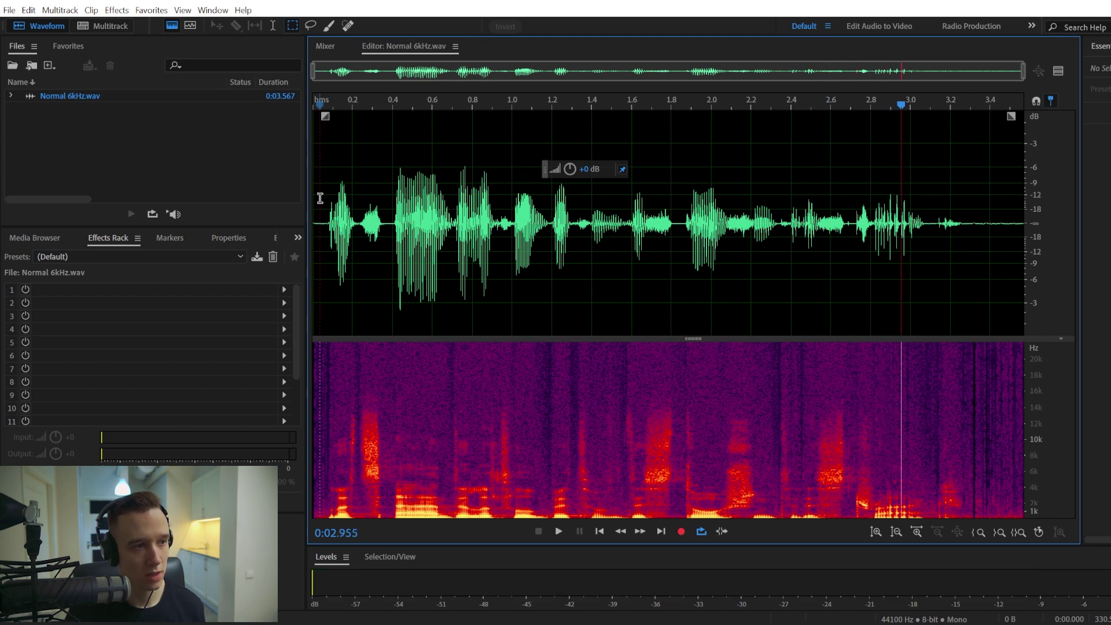
click(379, 228)
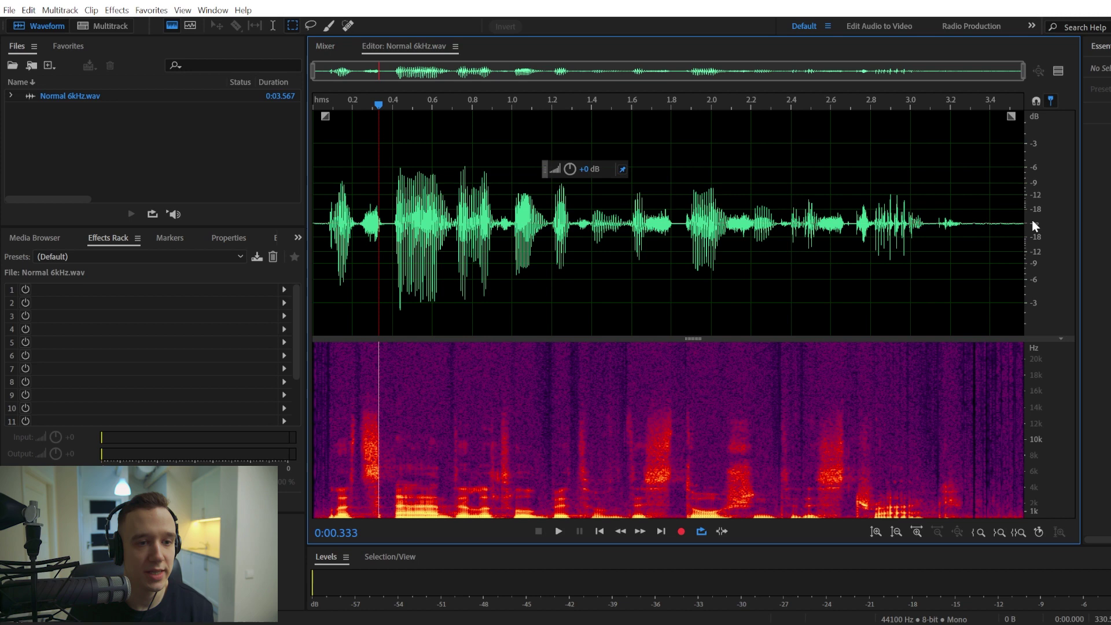
click(315, 158)
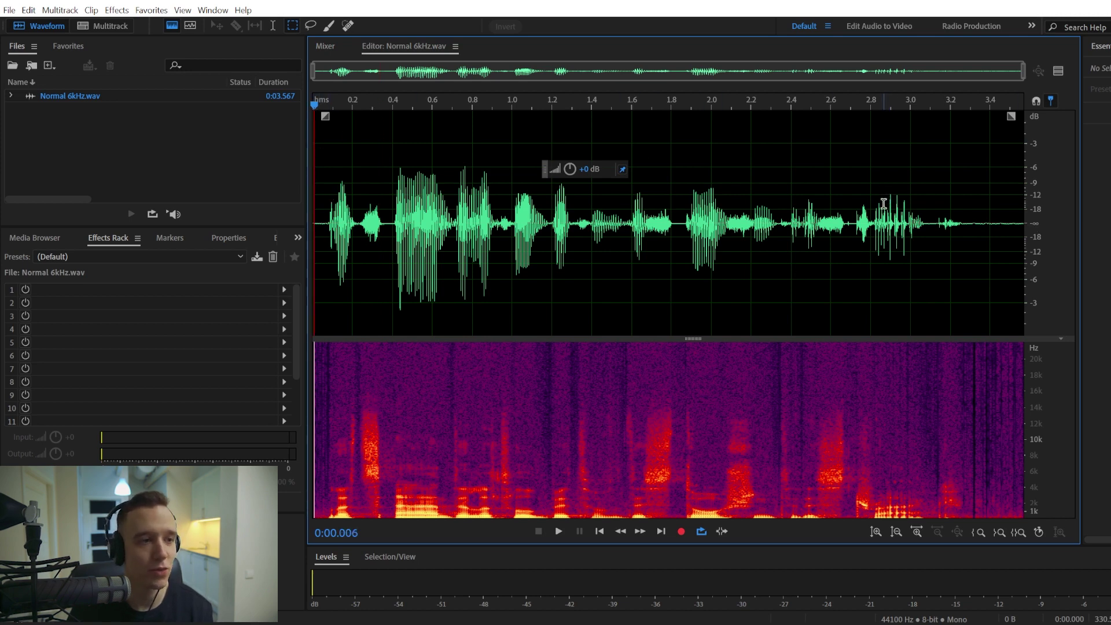